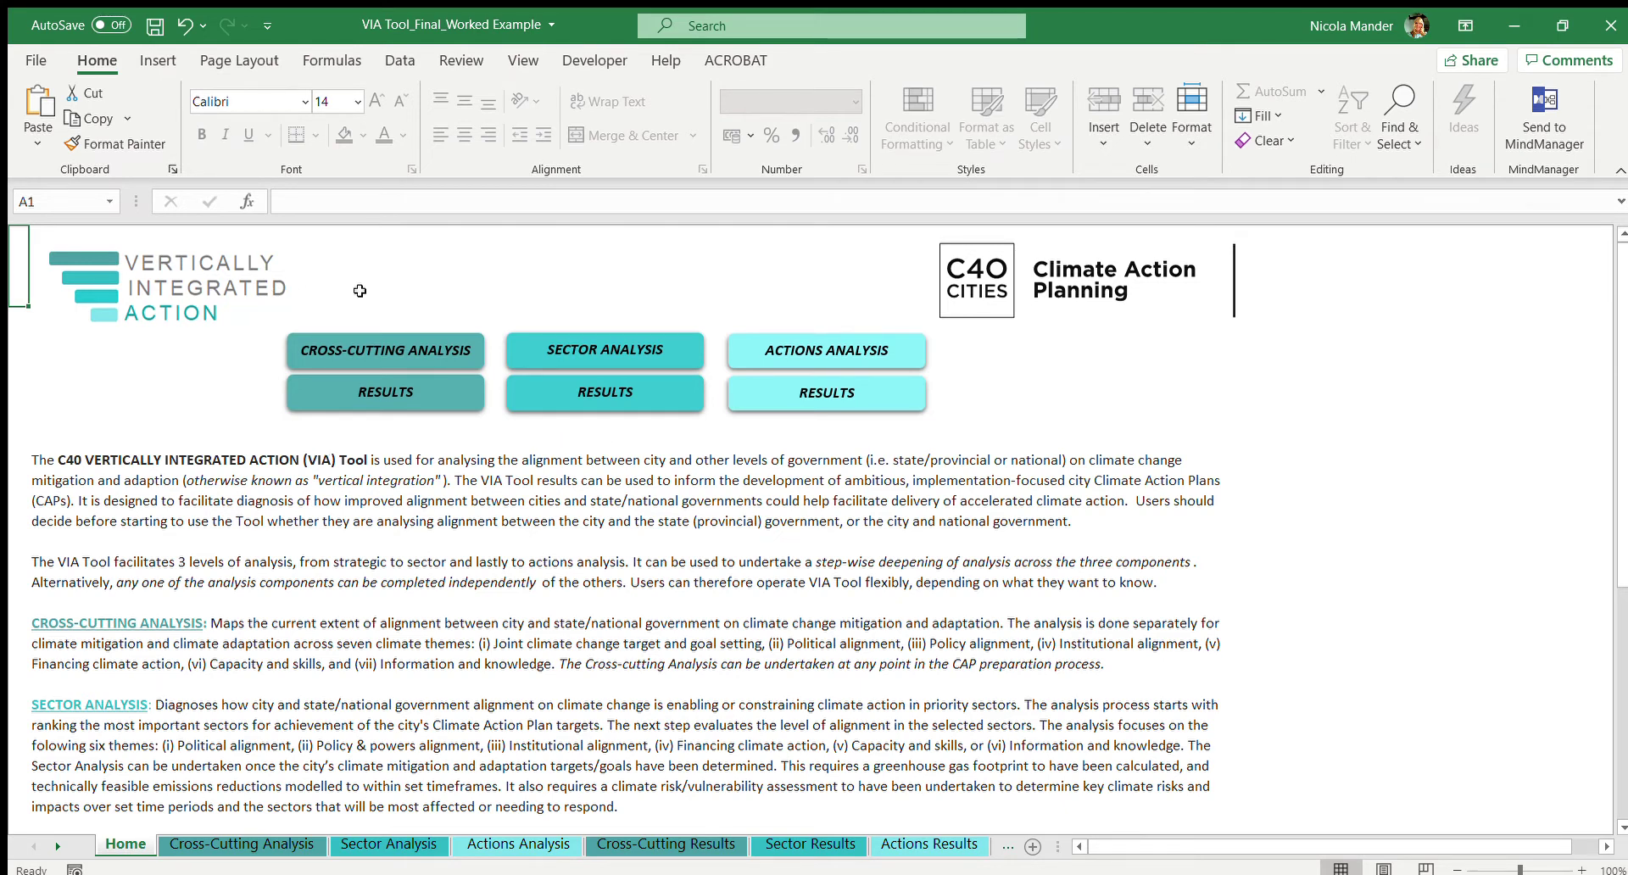
- Open the Cross-Cutting Analysis sheet and look through the mitigation table and the adaptation table
click(385, 351)
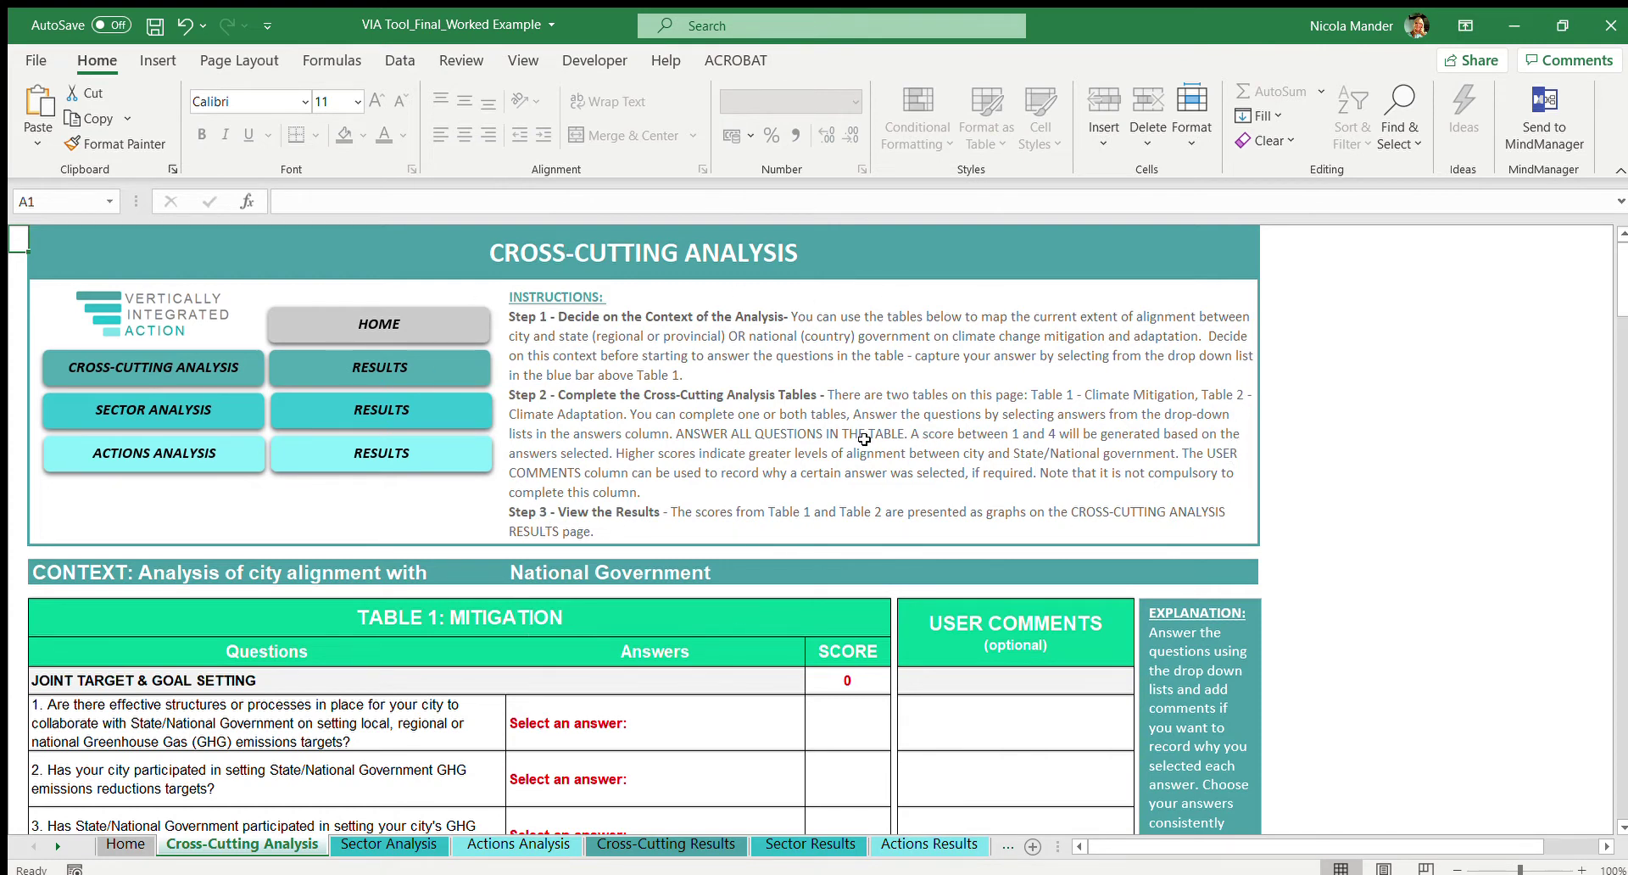
scroll(857, 437, down, 3)
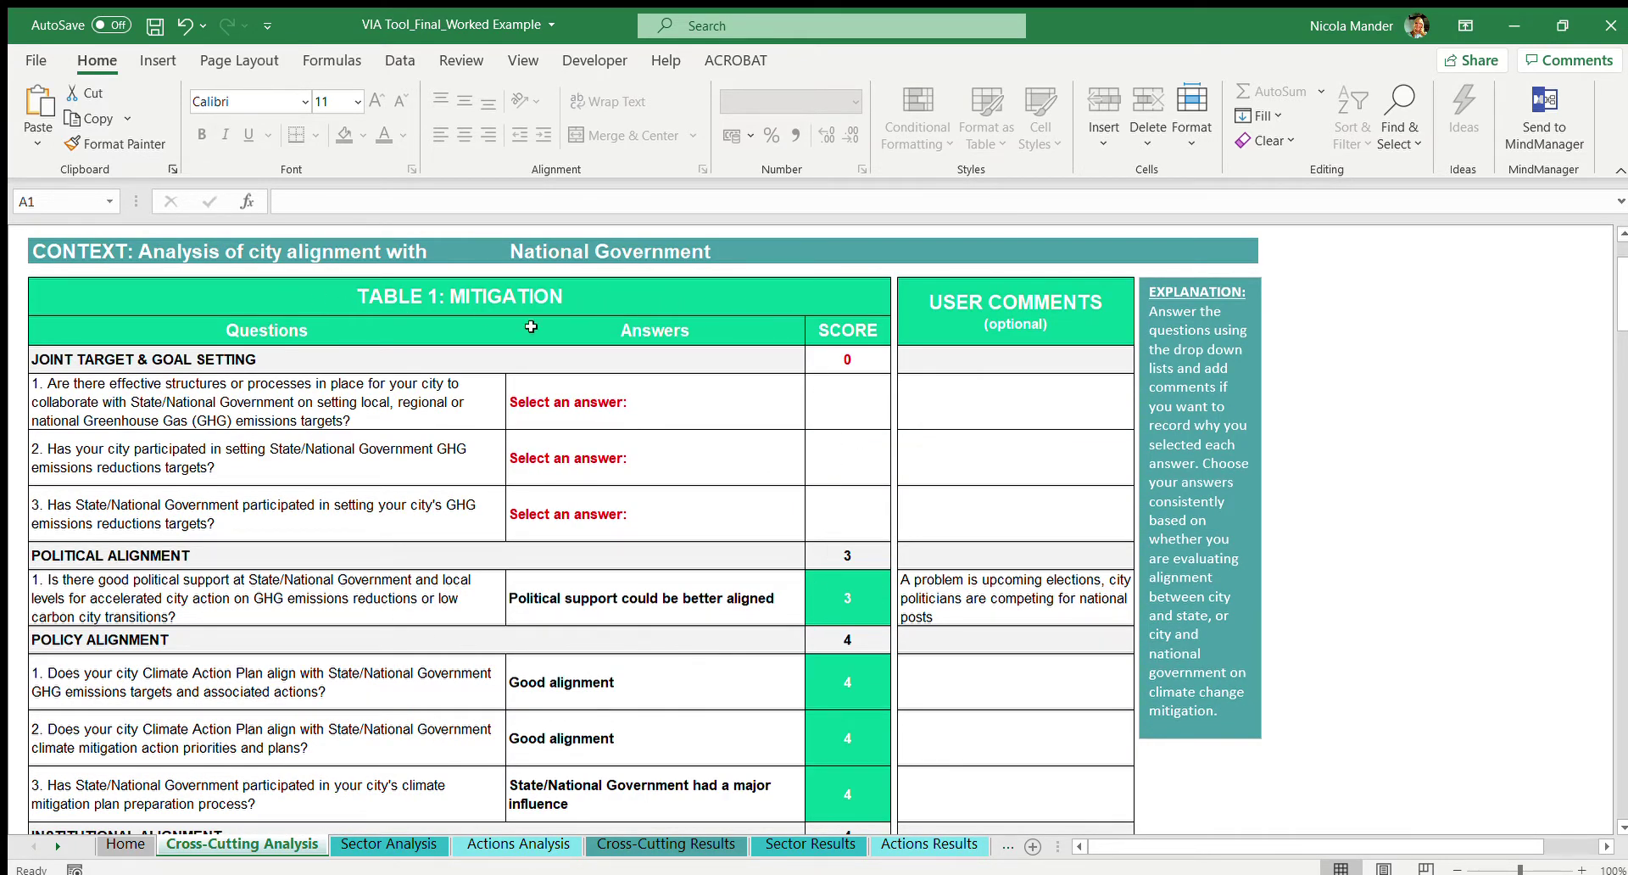
scroll(567, 353, down, 2)
scroll(567, 353, down, 12)
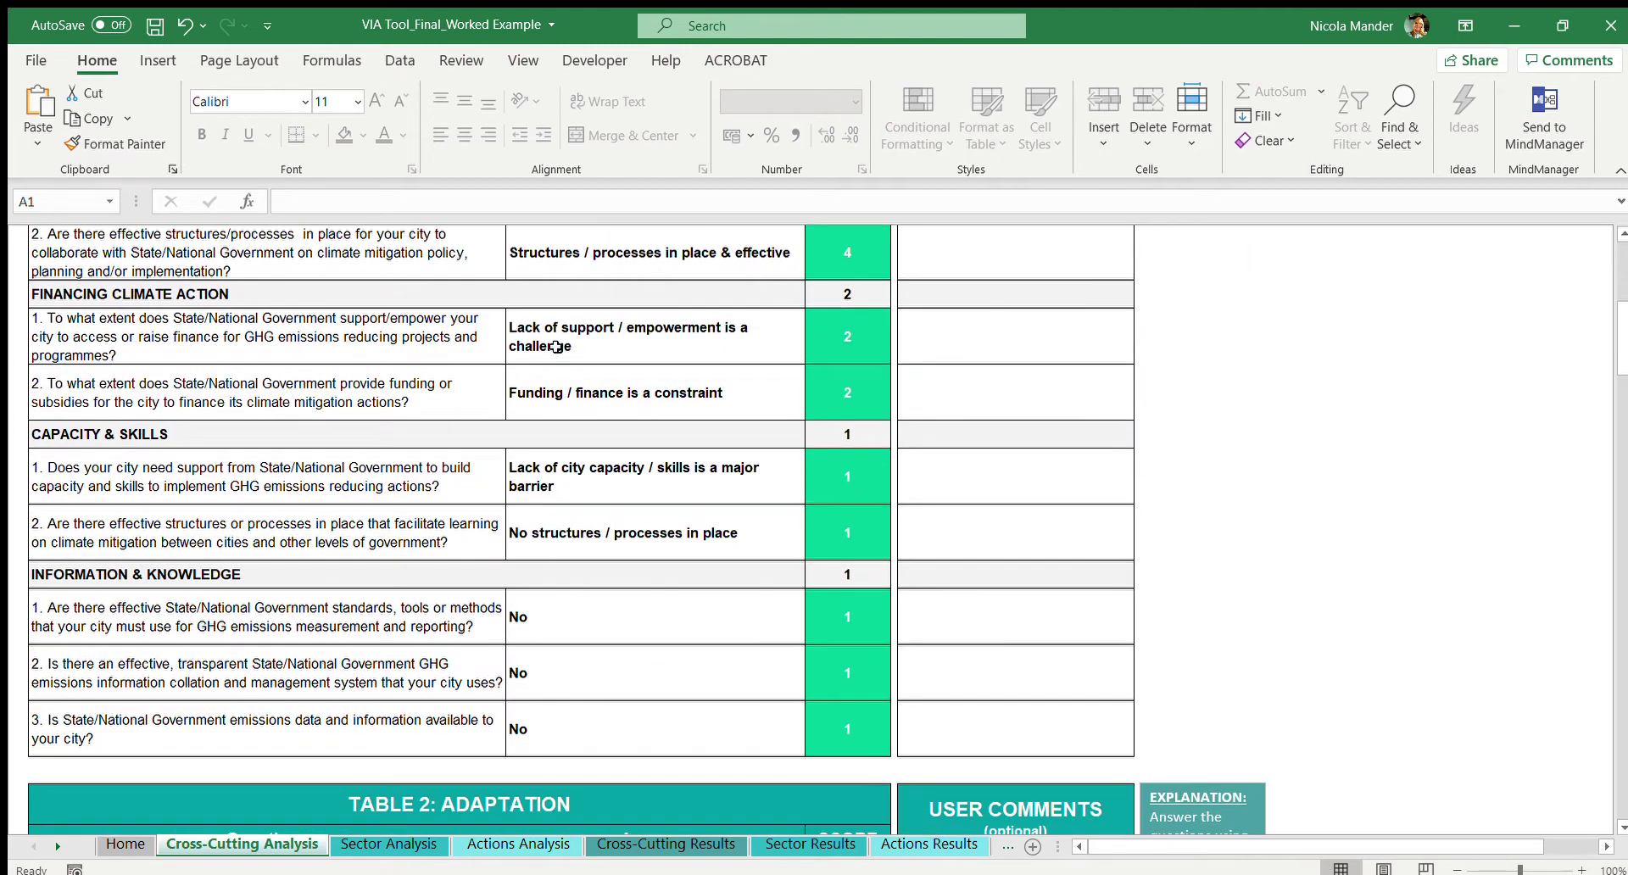
scroll(554, 348, down, 1)
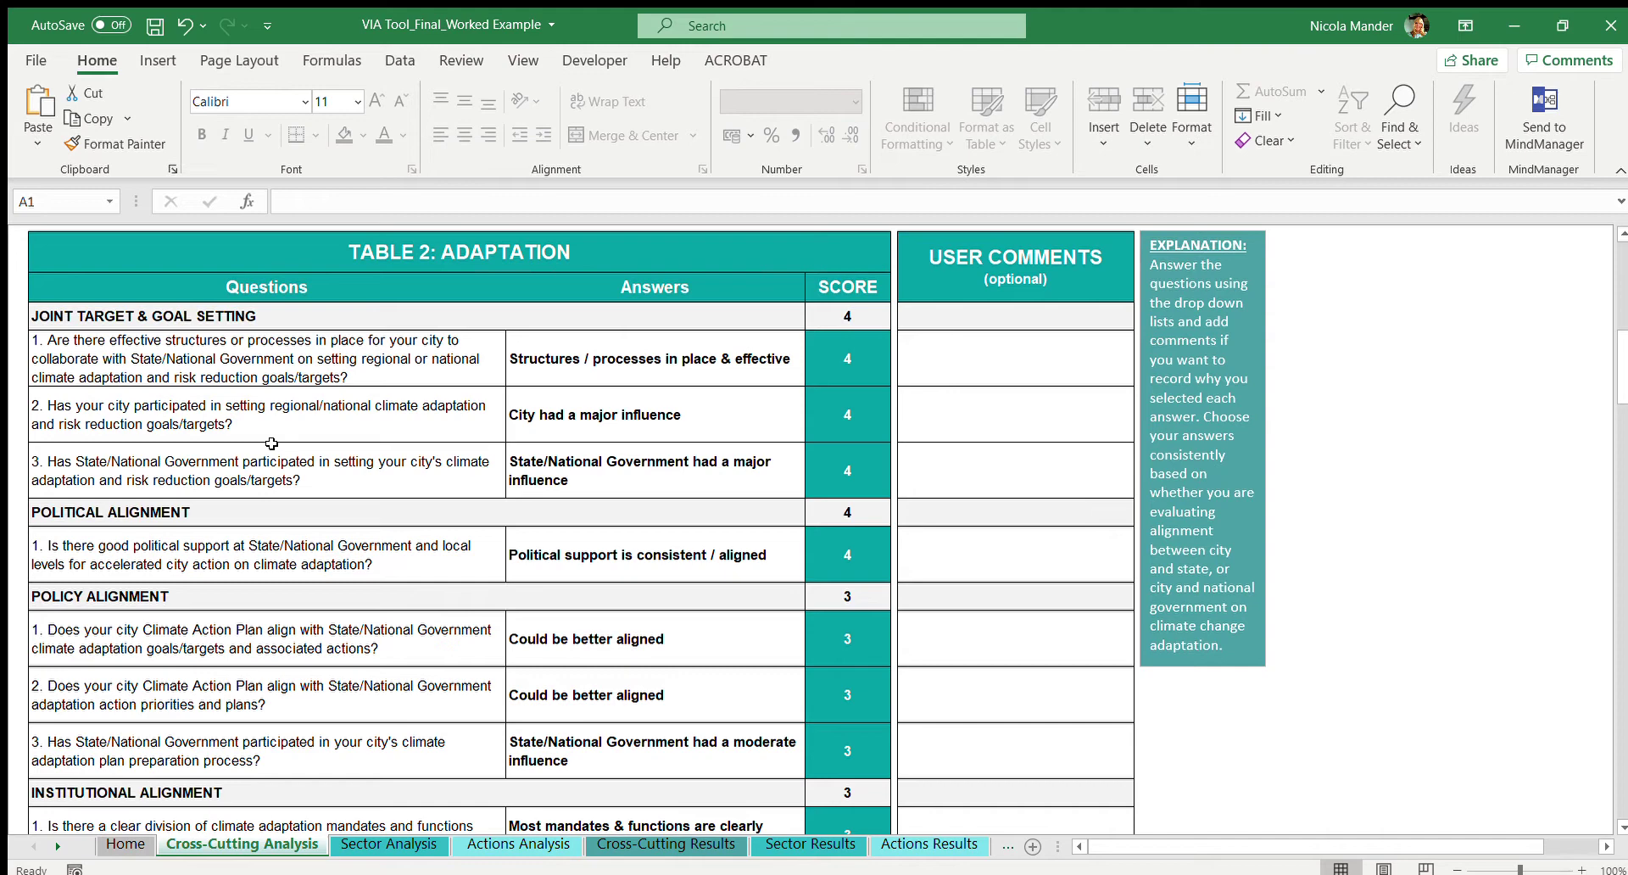
scroll(477, 581, up, 7)
scroll(475, 576, up, 6)
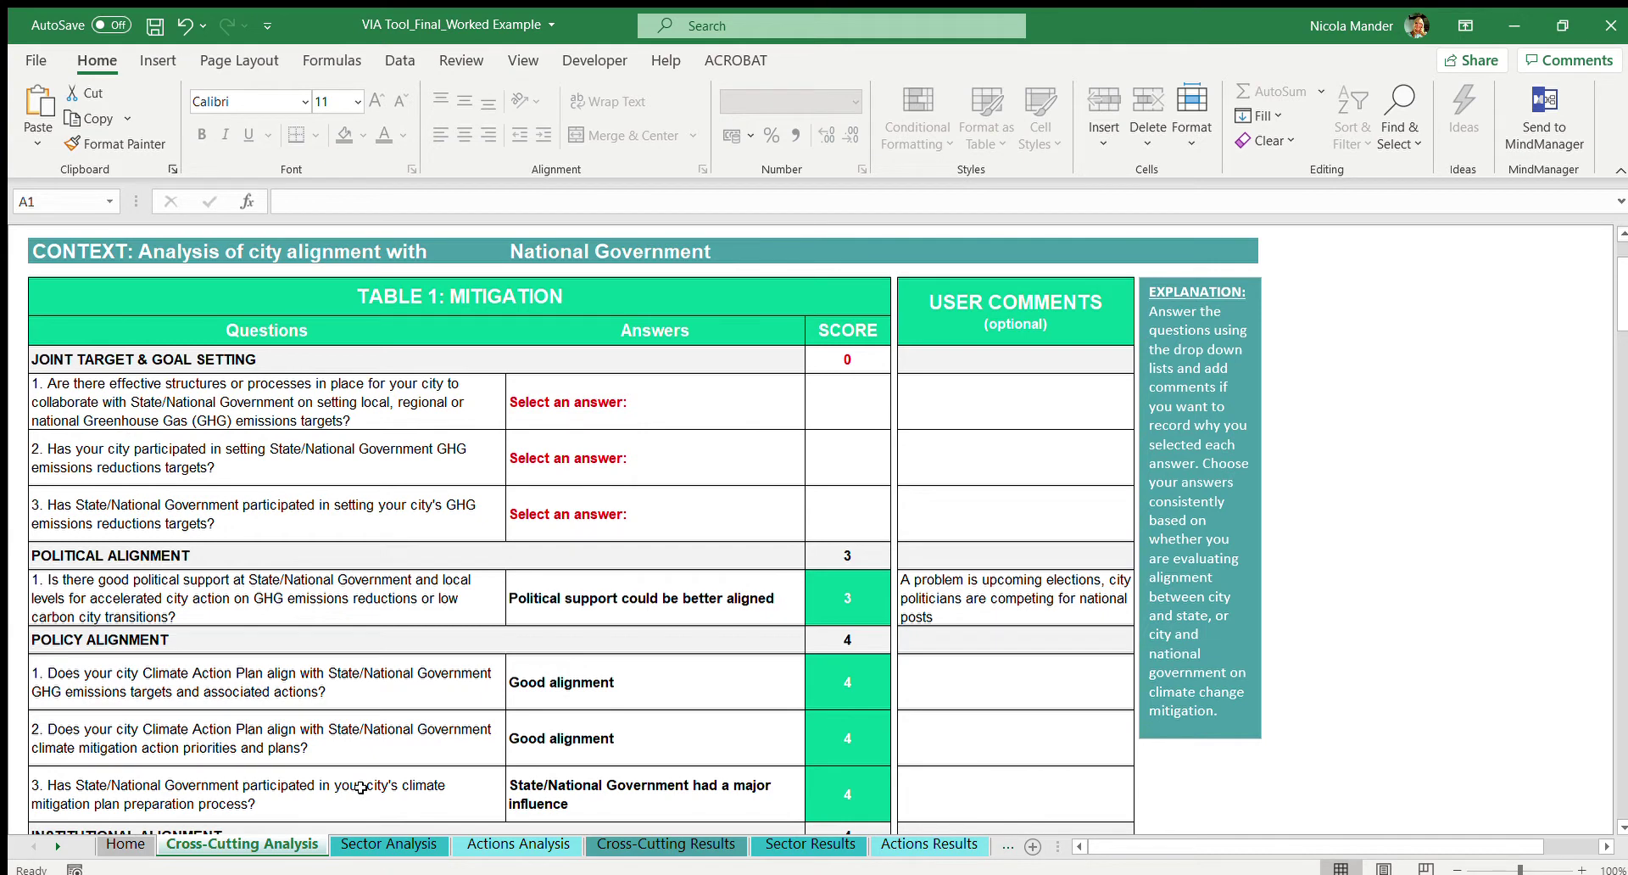
- Examine the answer, score and optional user comment cells of Table 1: Mitigation, including those for the first question
click(727, 404)
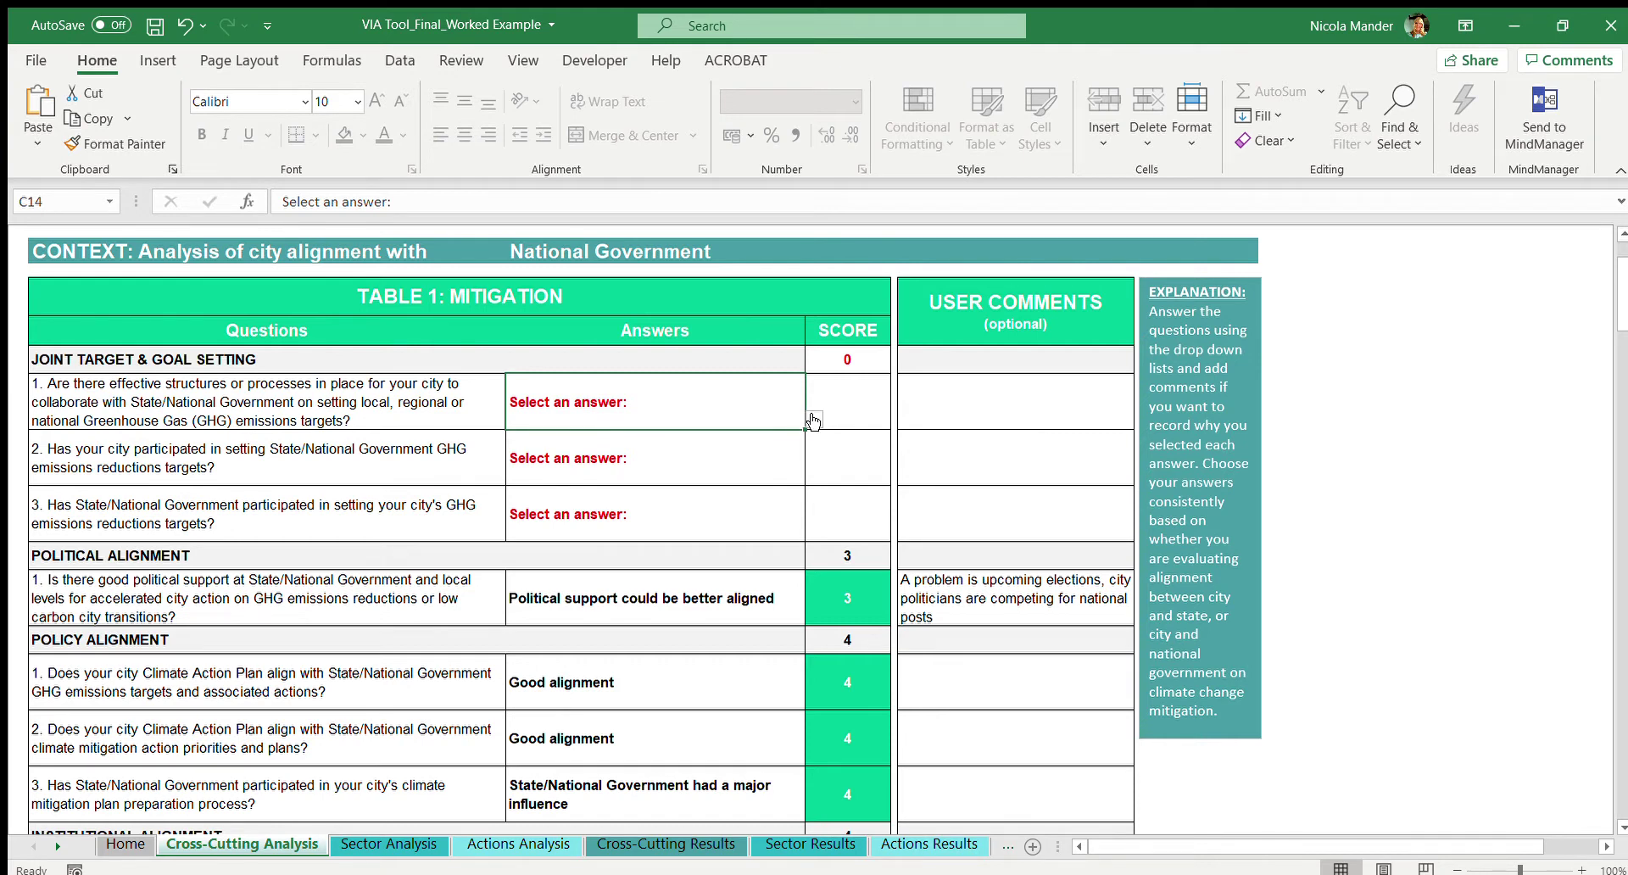
scroll(710, 417, up, 3)
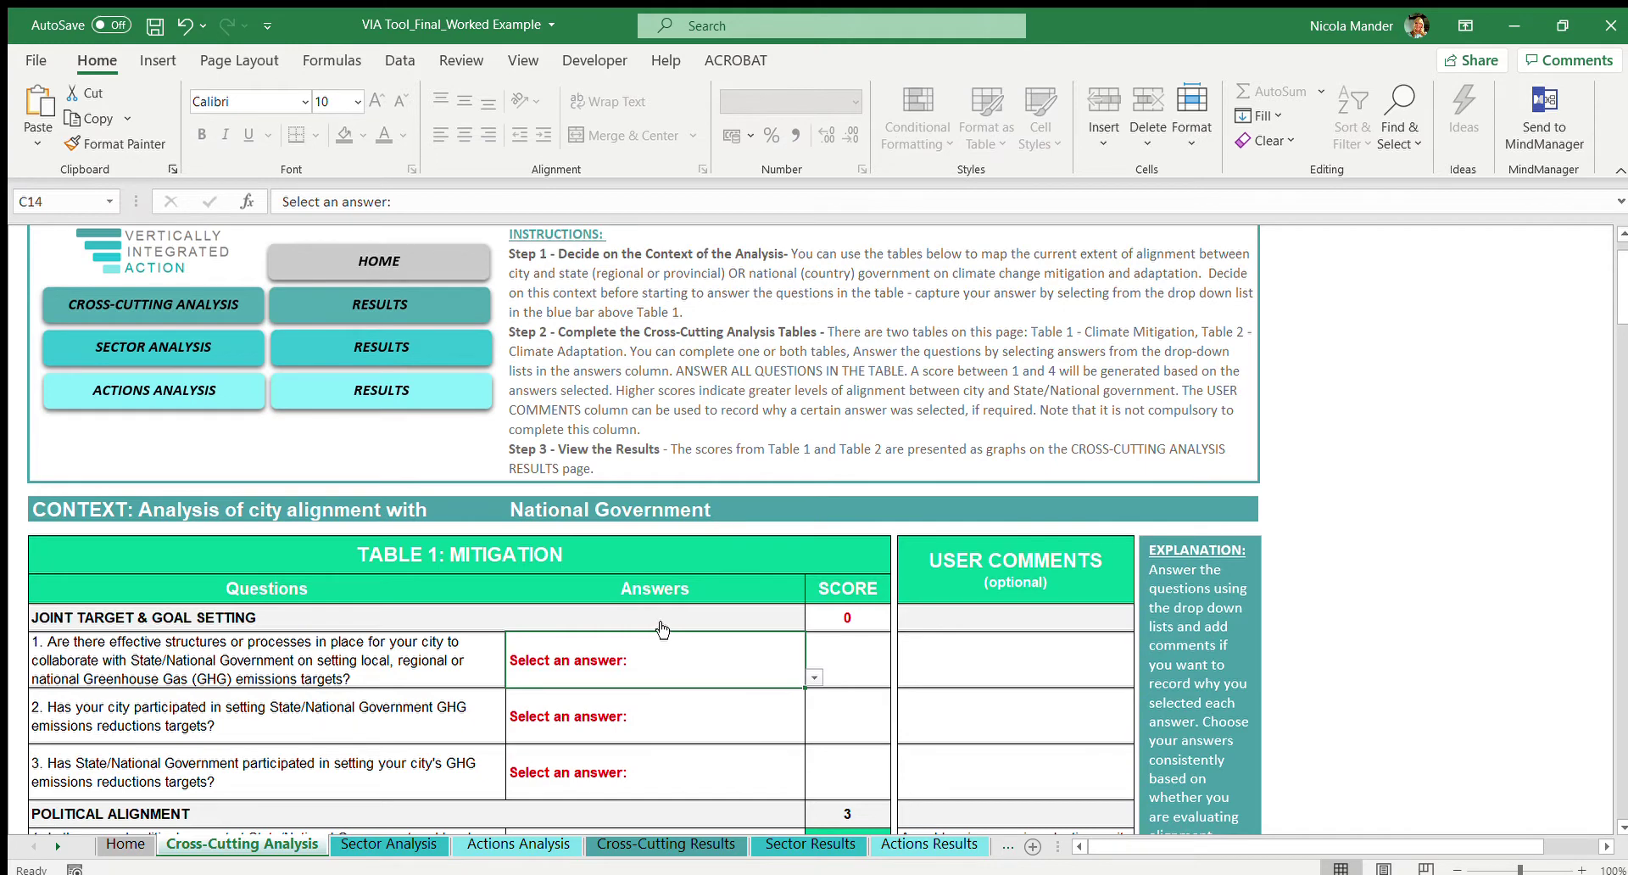
scroll(660, 627, up, 1)
scroll(661, 626, down, 5)
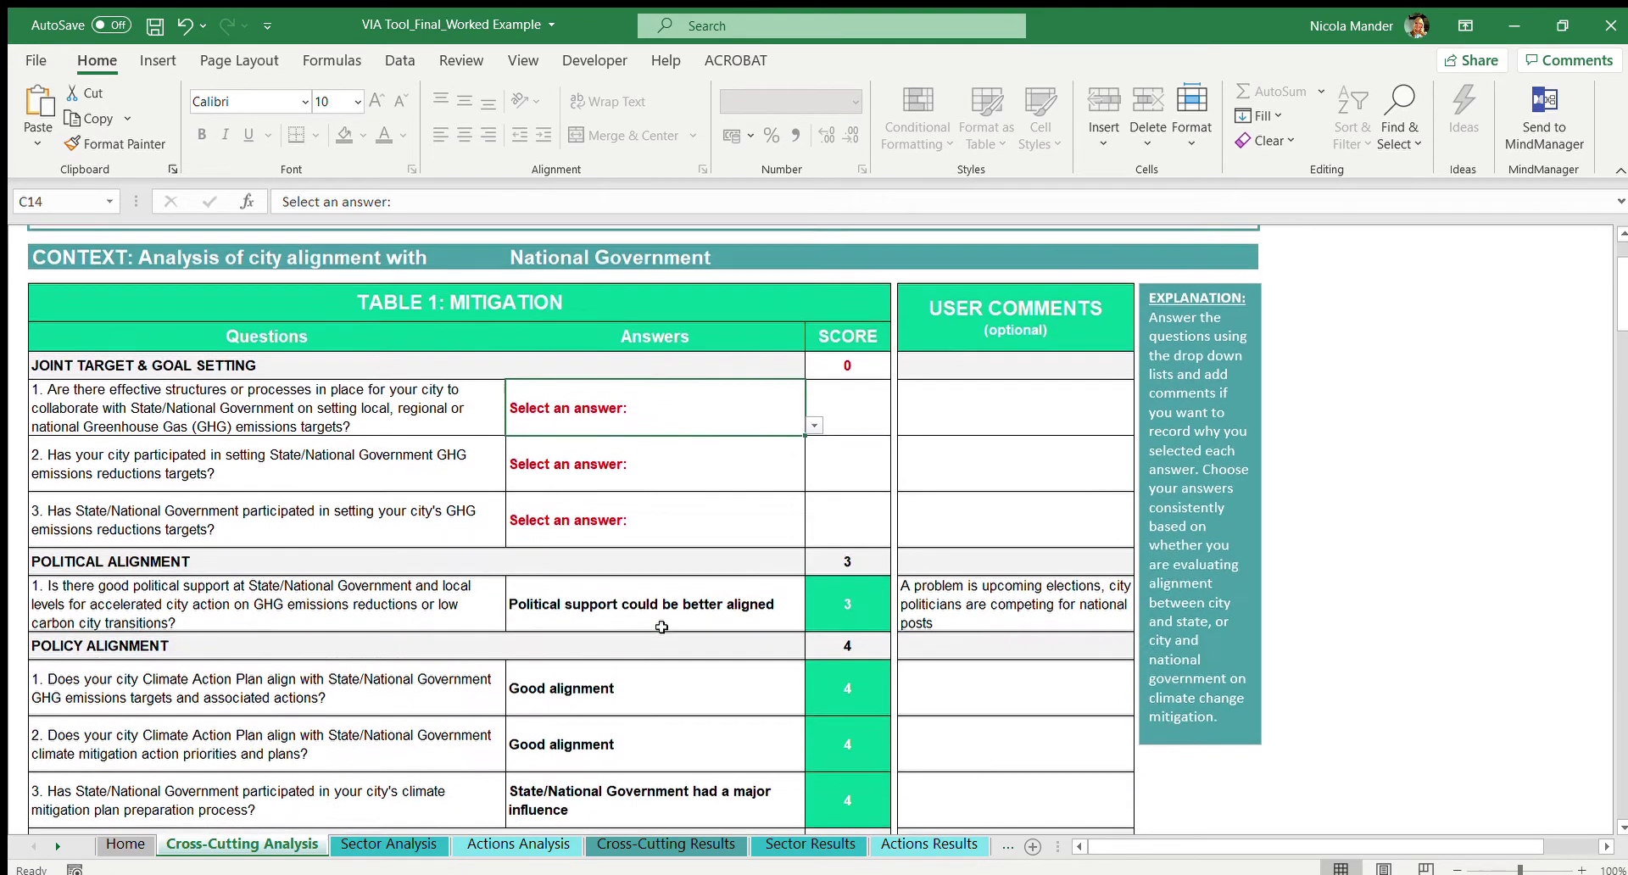
scroll(711, 755, down, 5)
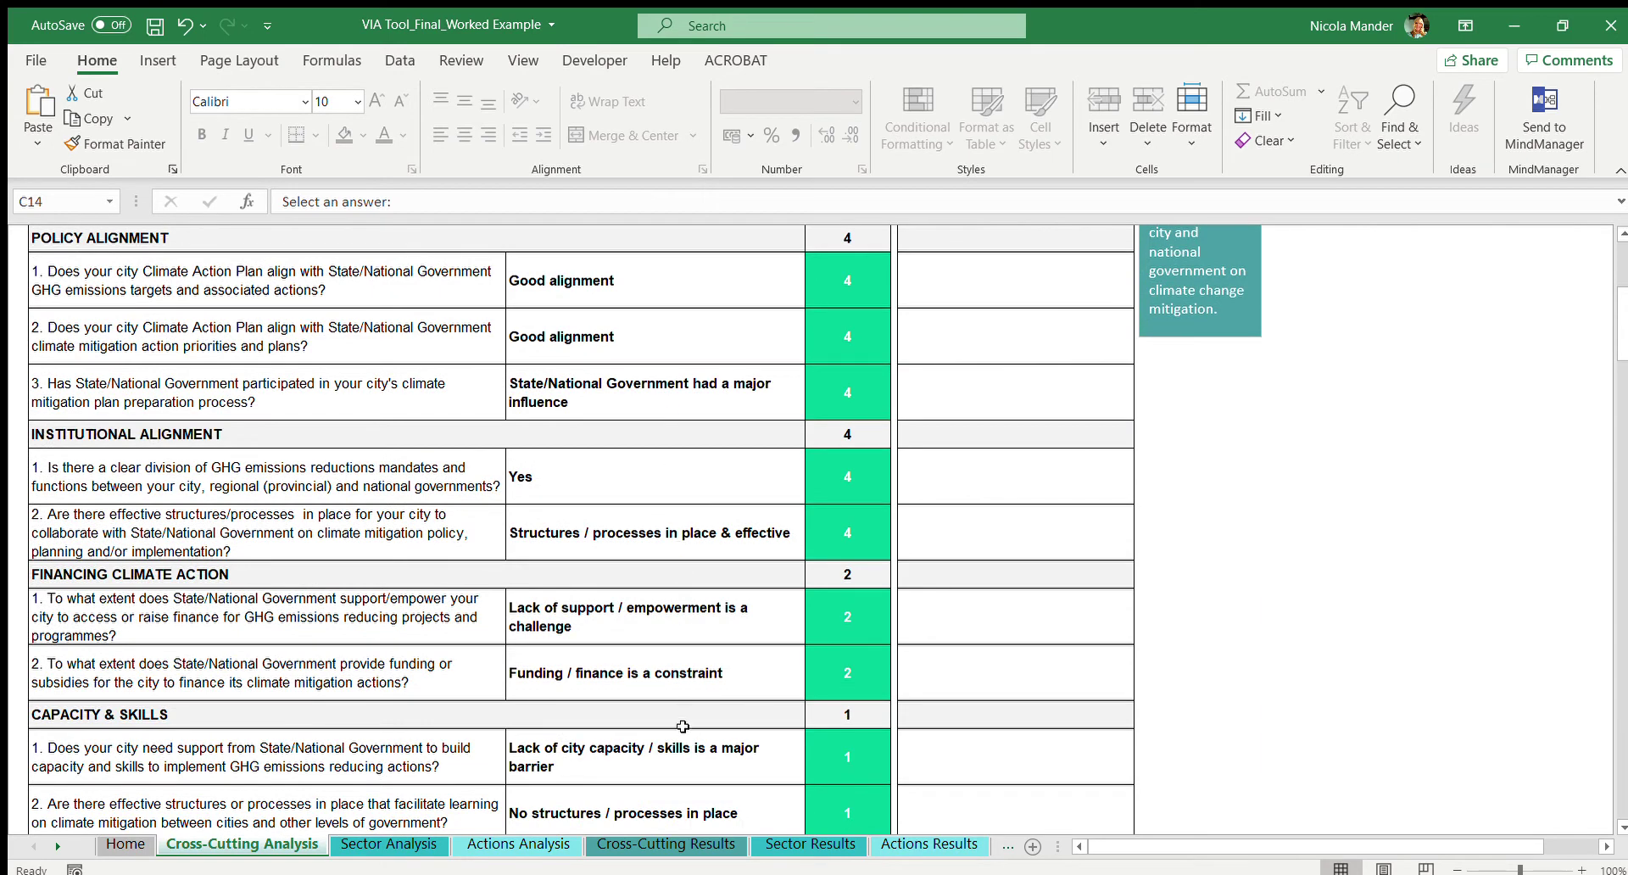
scroll(700, 544, up, 5)
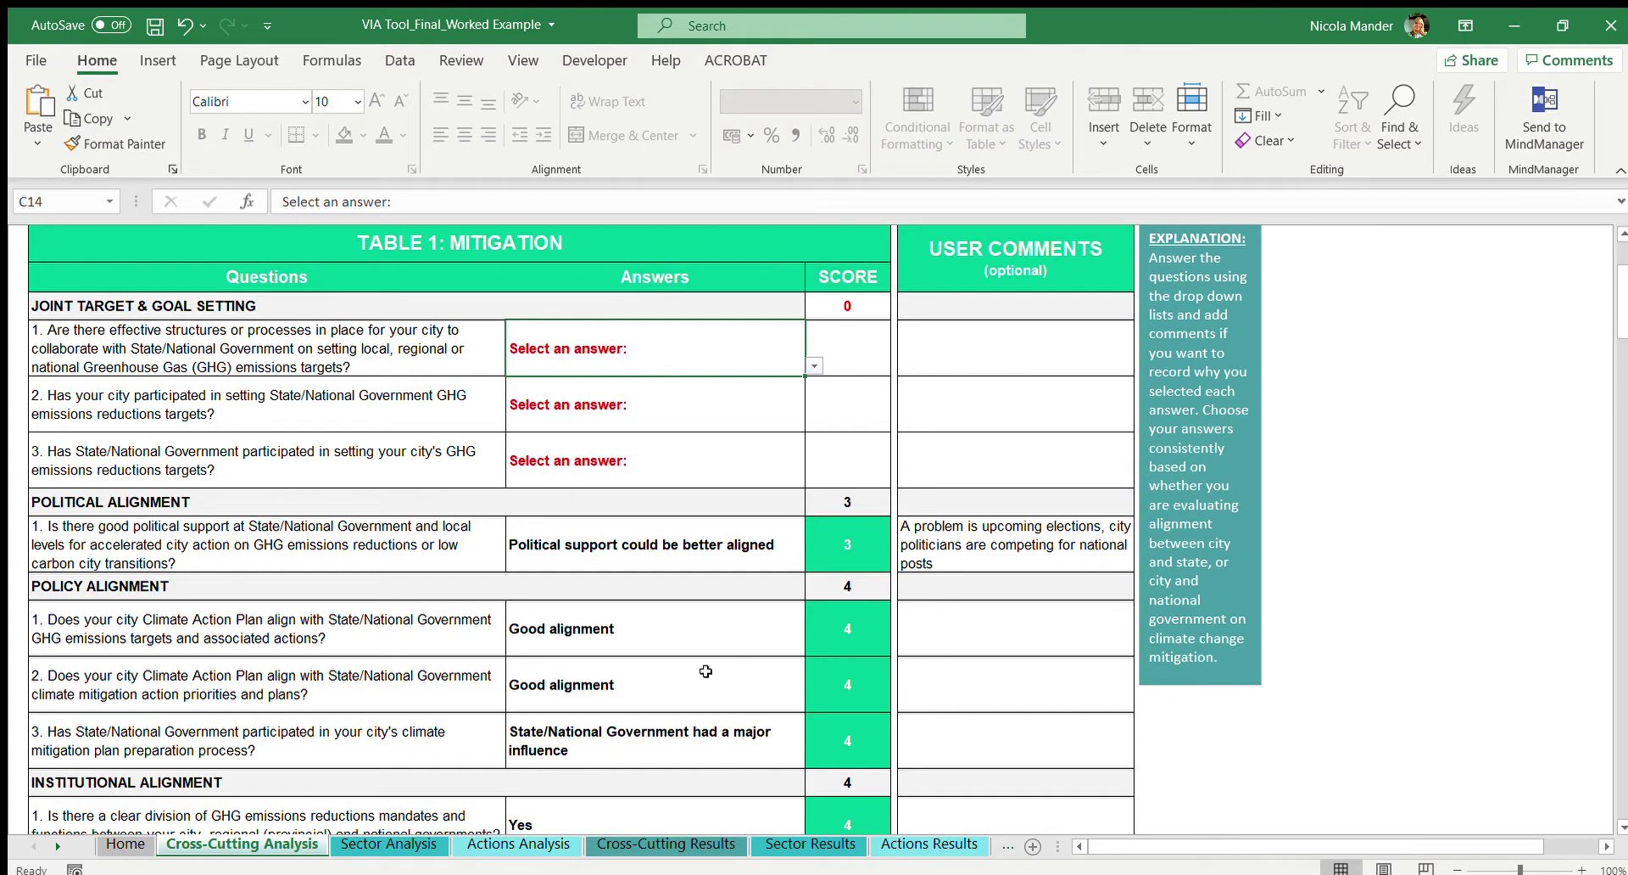
scroll(710, 653, up, 3)
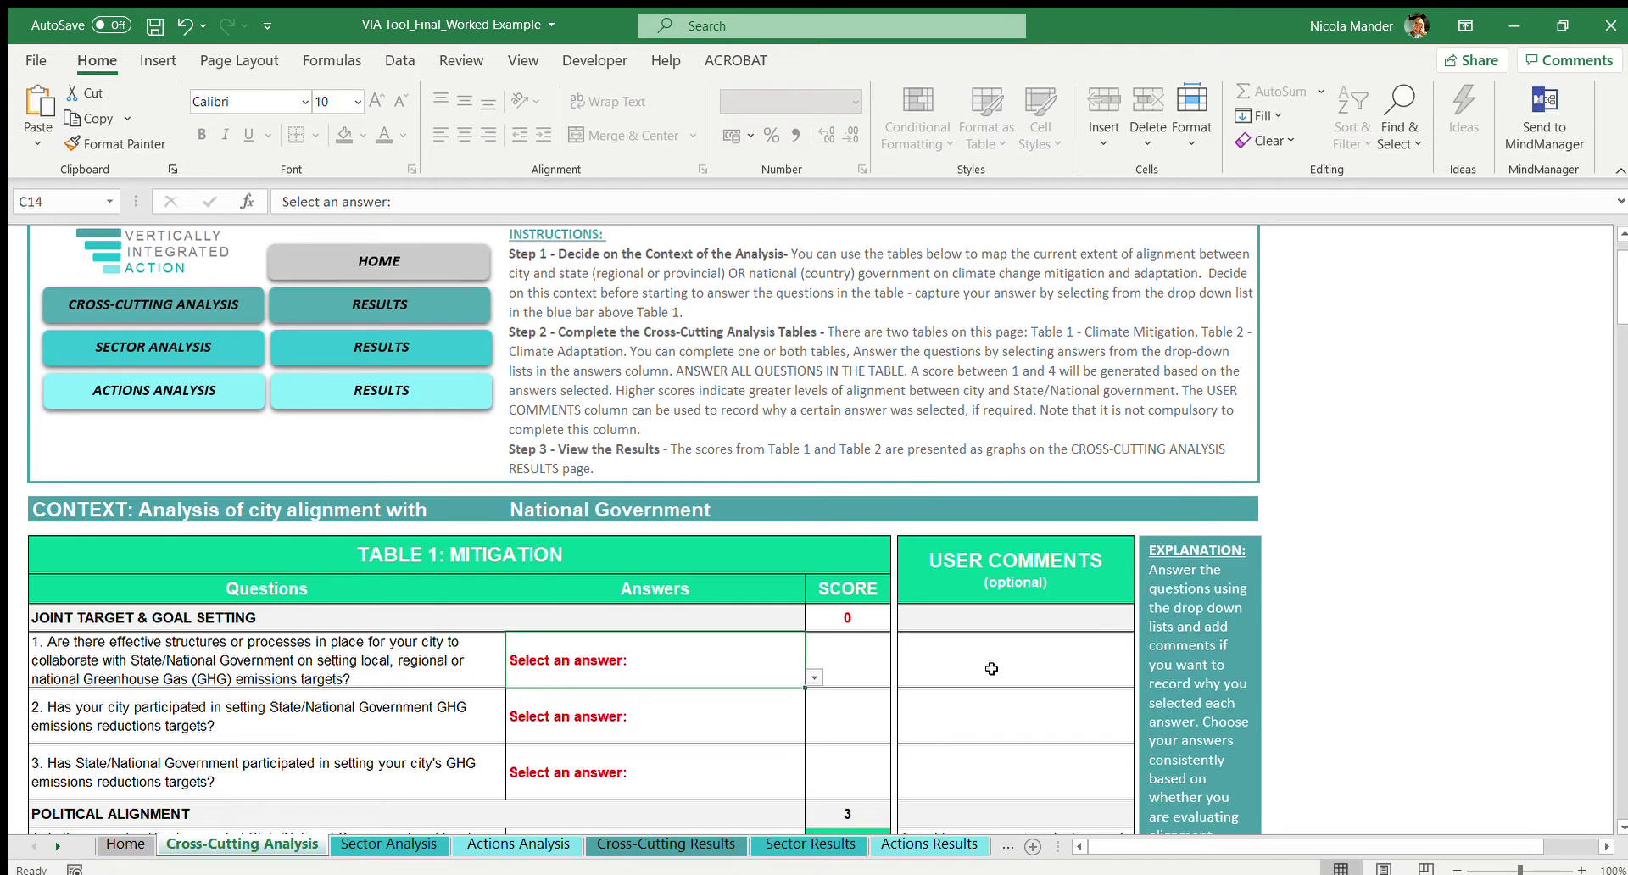
click(946, 667)
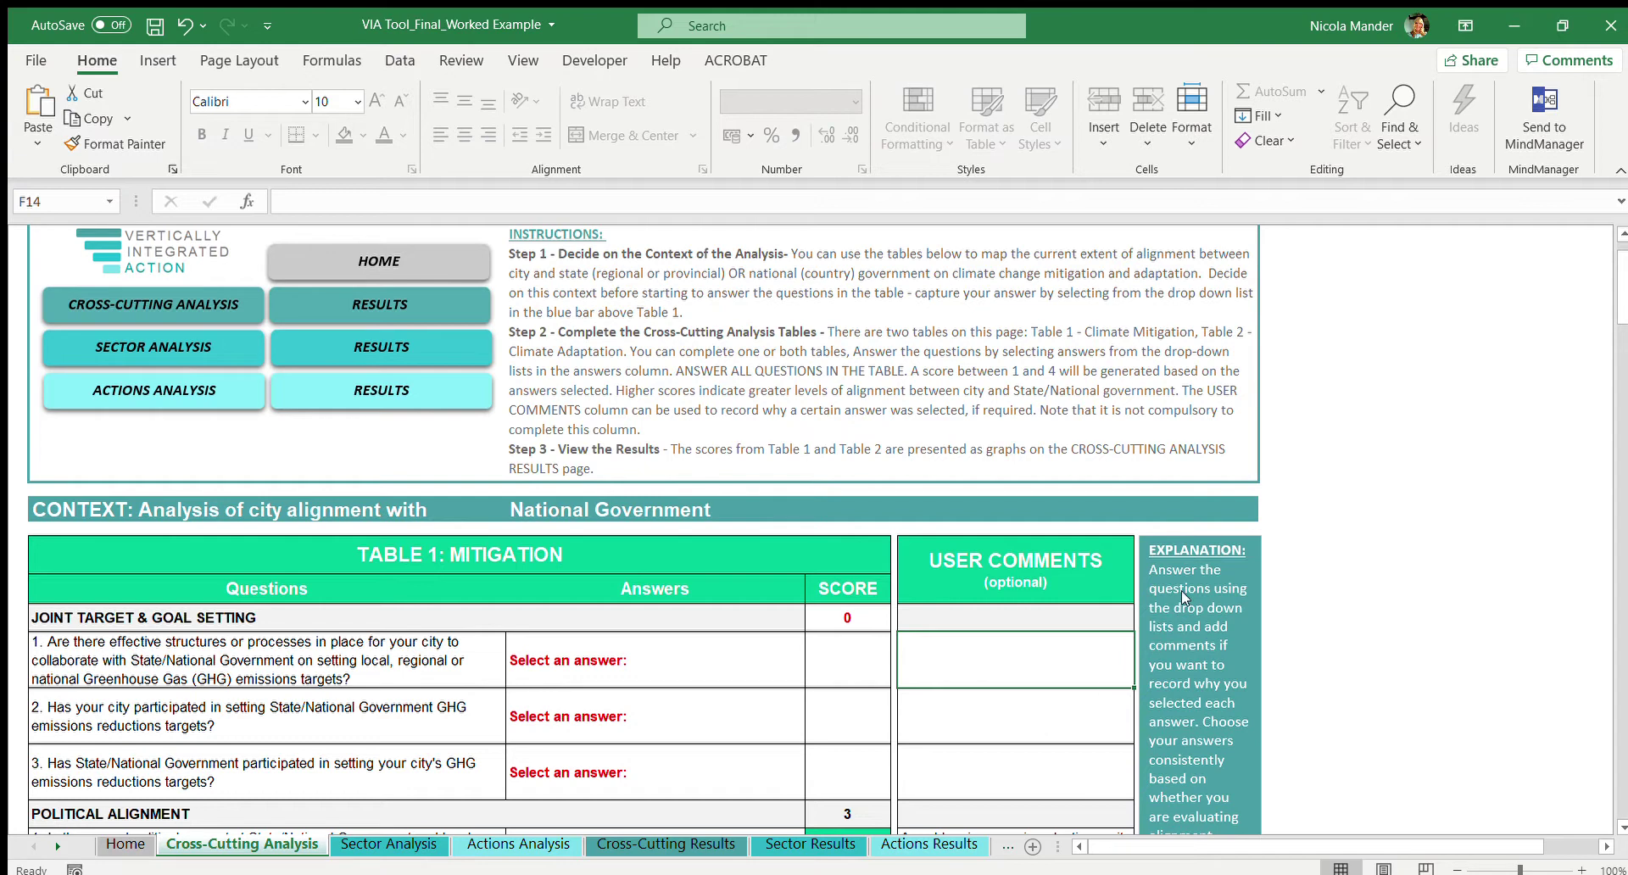
scroll(1208, 556, down, 3)
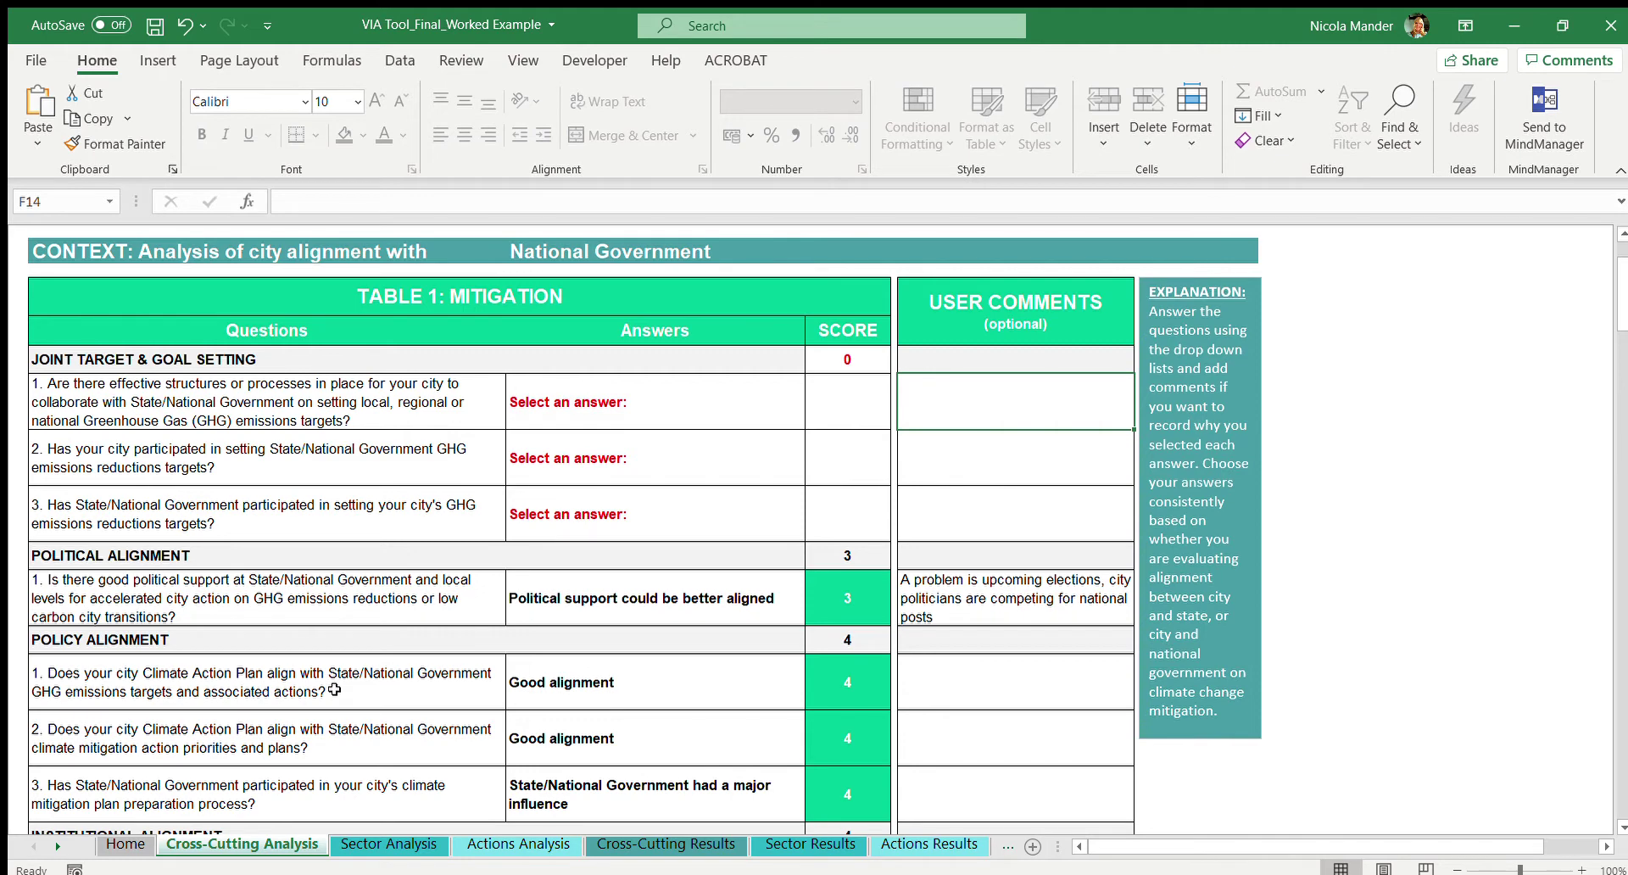
- Try State/Provincial Government as the context of the city alignment analysis, and set it back to National Government
scroll(335, 690, up, 5)
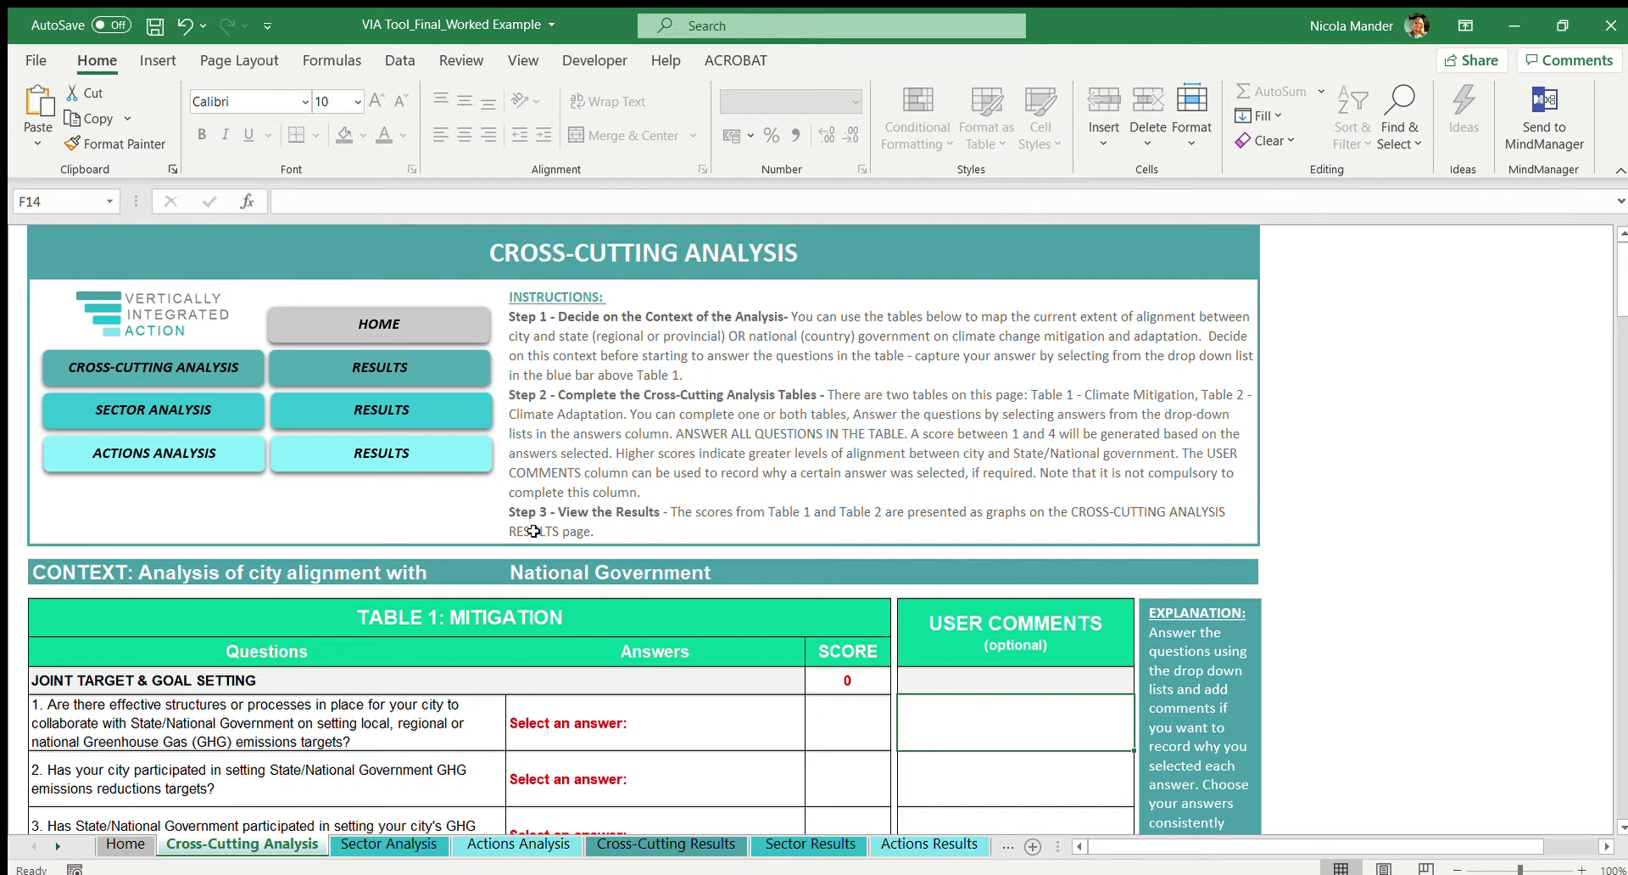
click(598, 577)
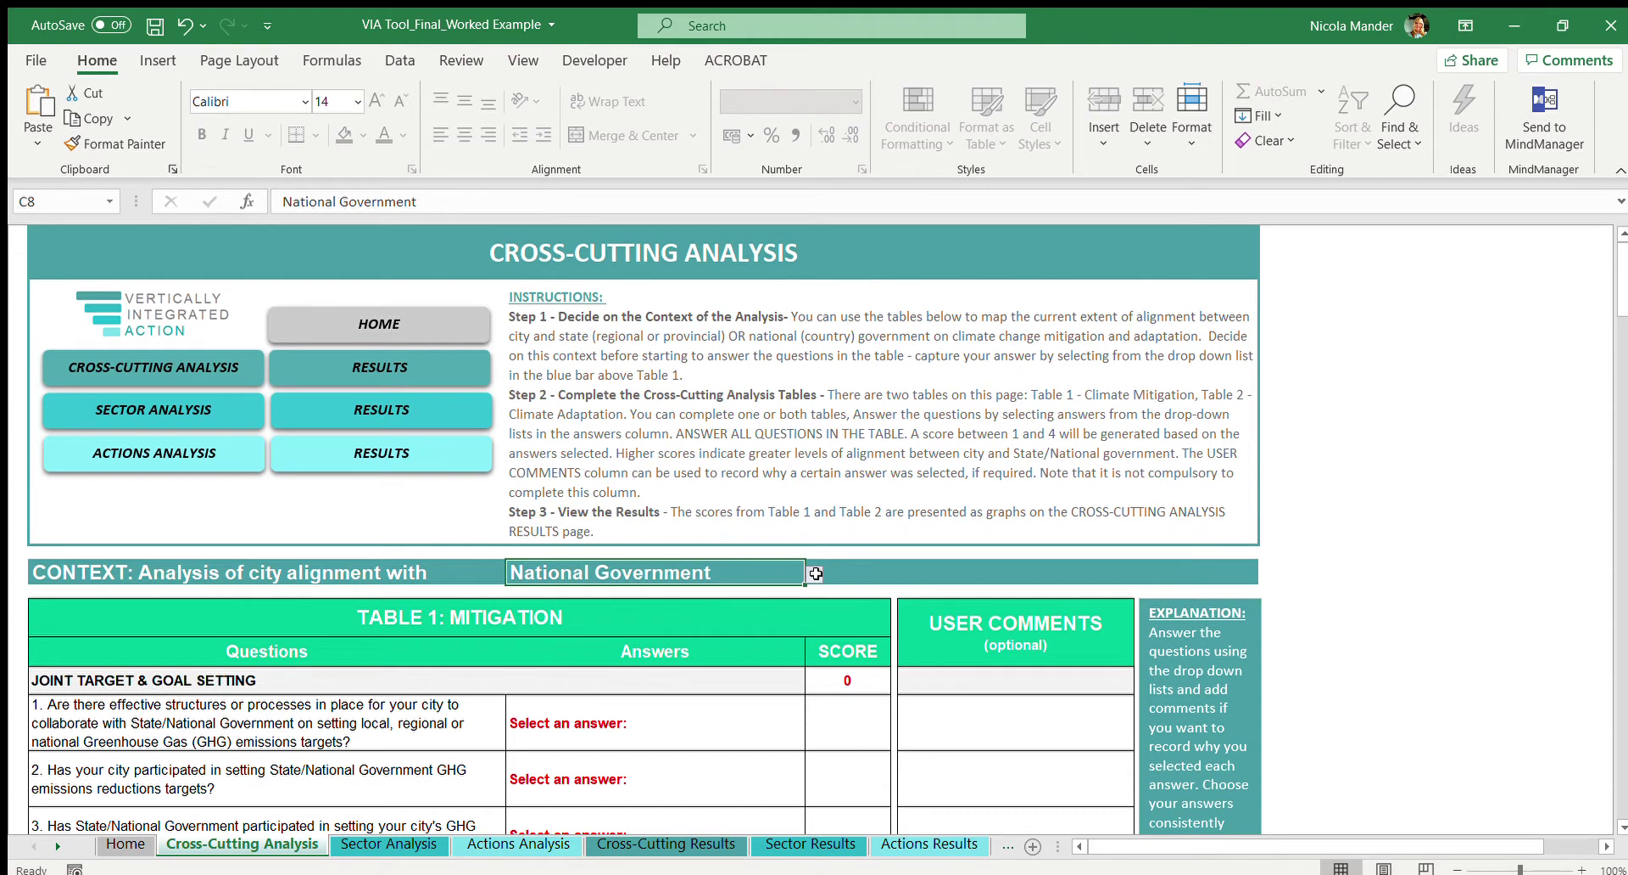
click(601, 612)
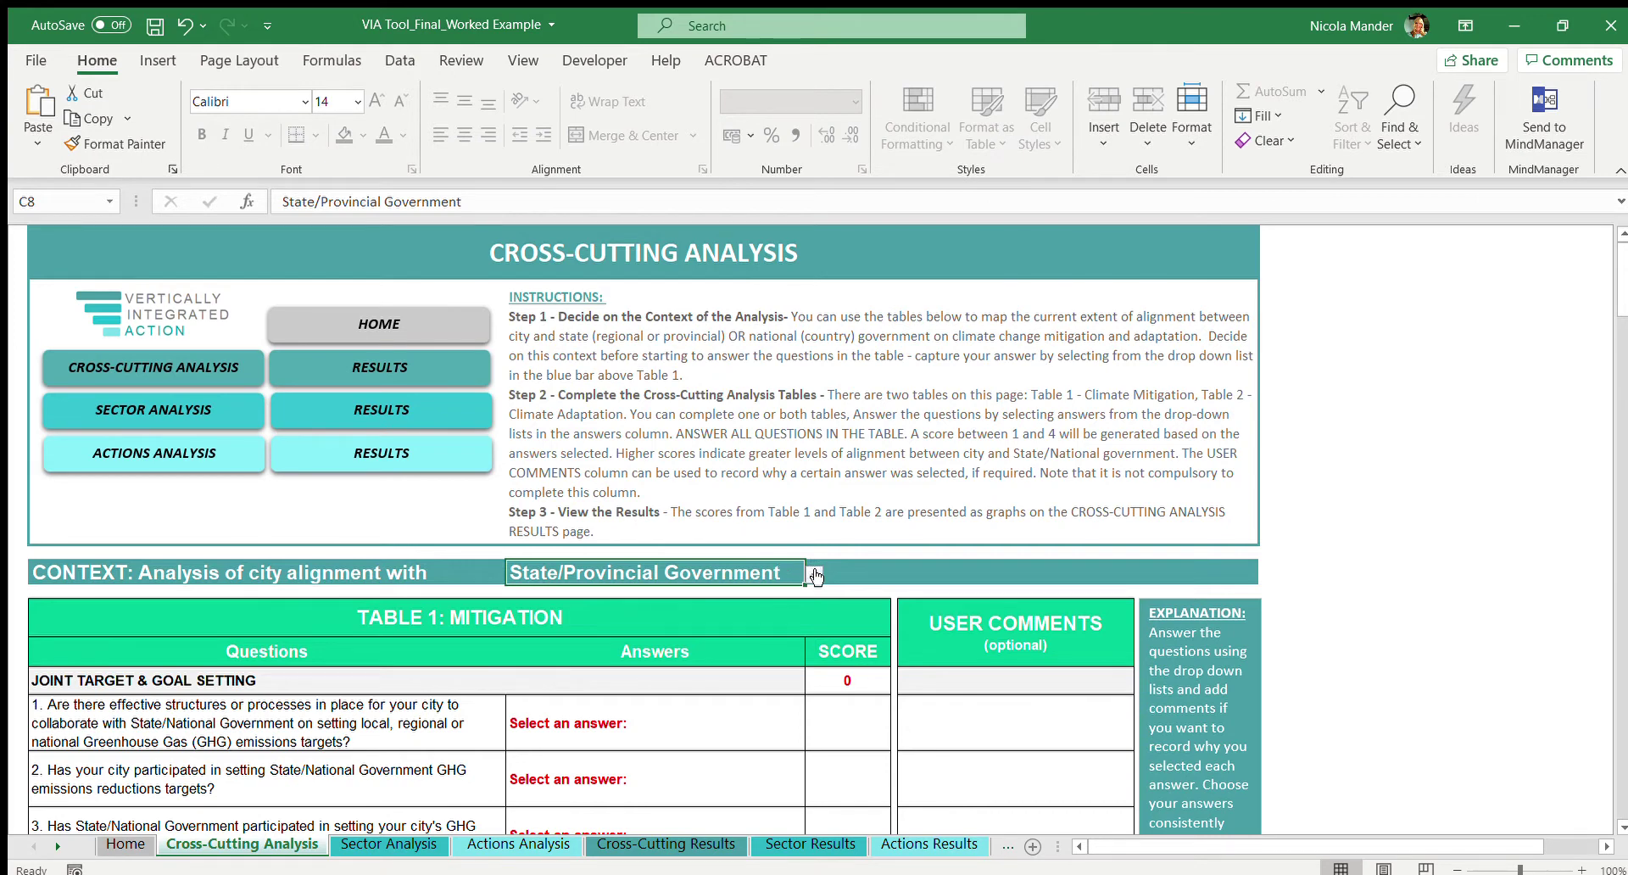
click(783, 621)
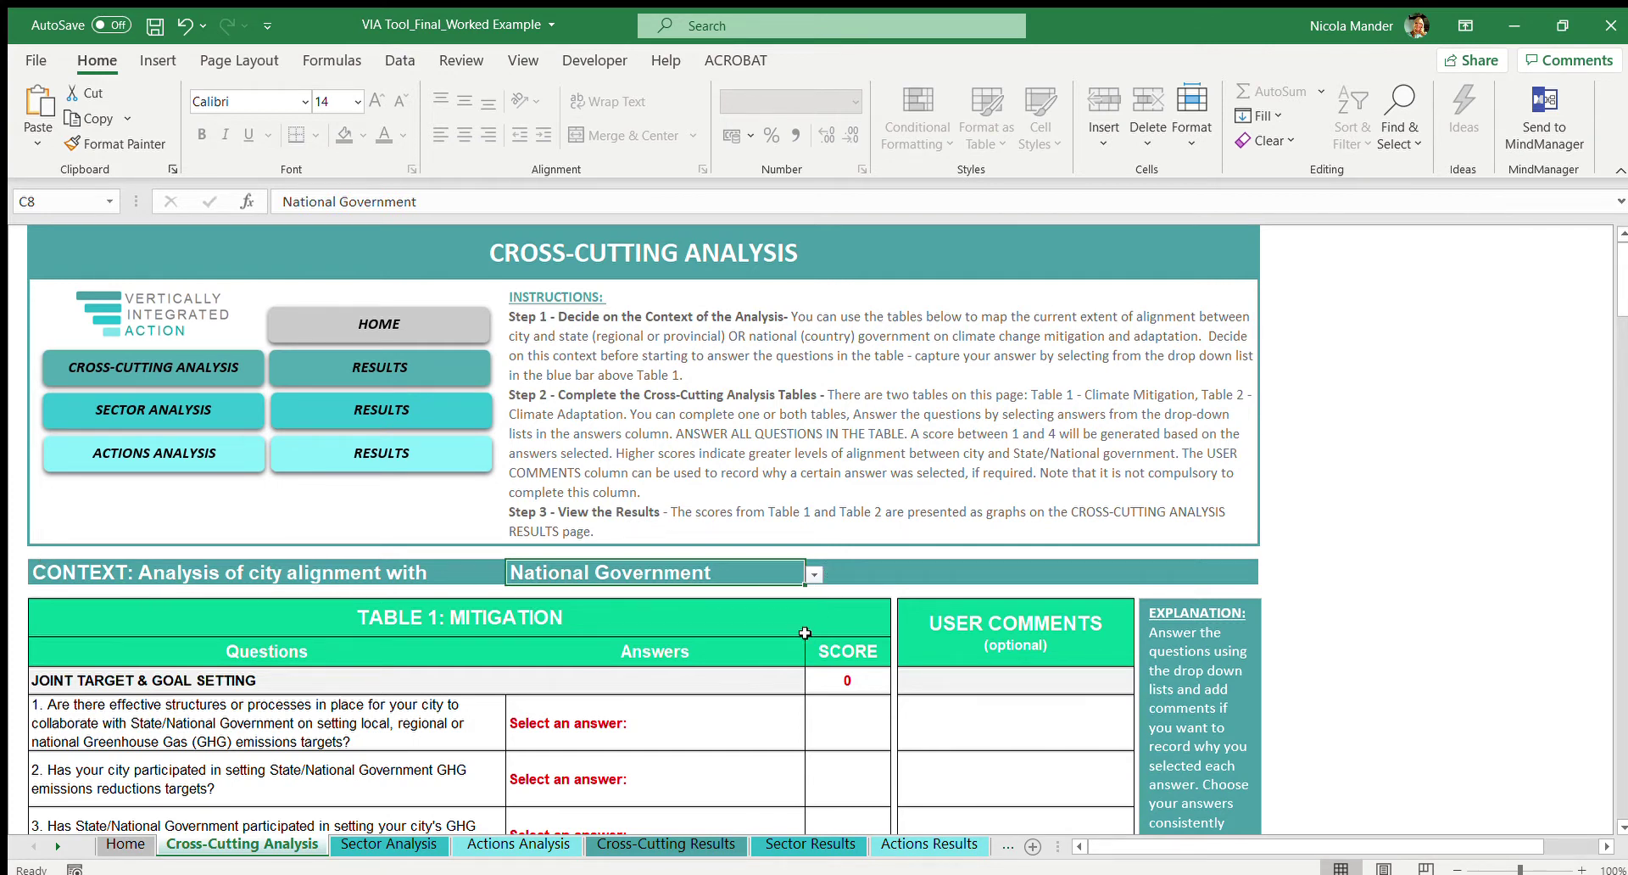
- Review the themes and questions of Table 1: Mitigation from Joint Target & Goal Setting through Information & Knowledge
scroll(804, 632, down, 1)
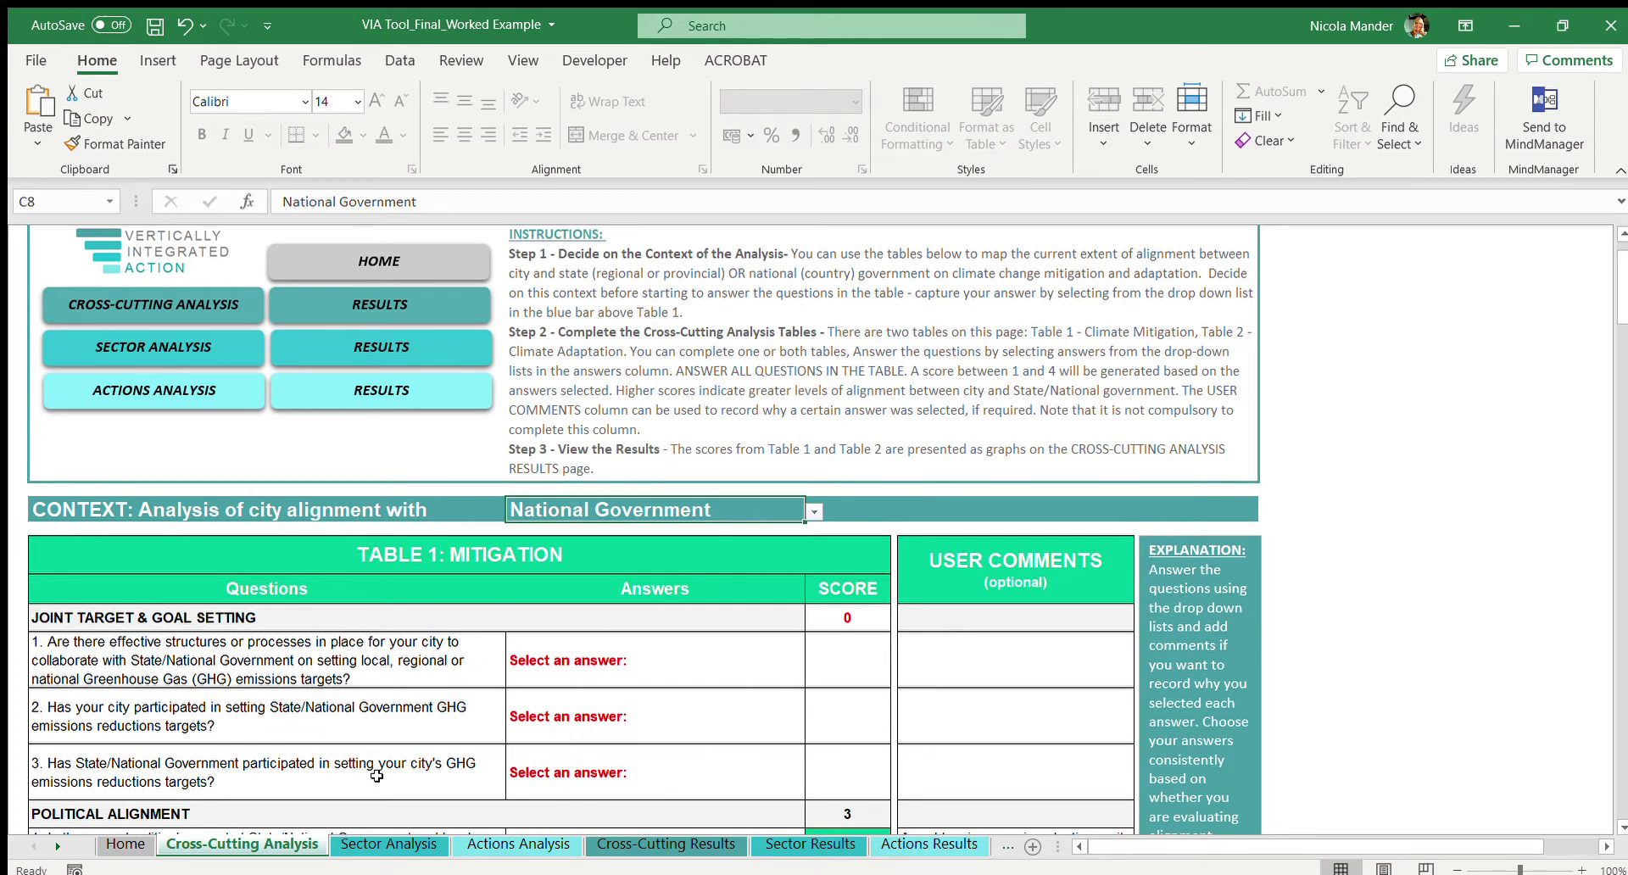
scroll(716, 721, down, 3)
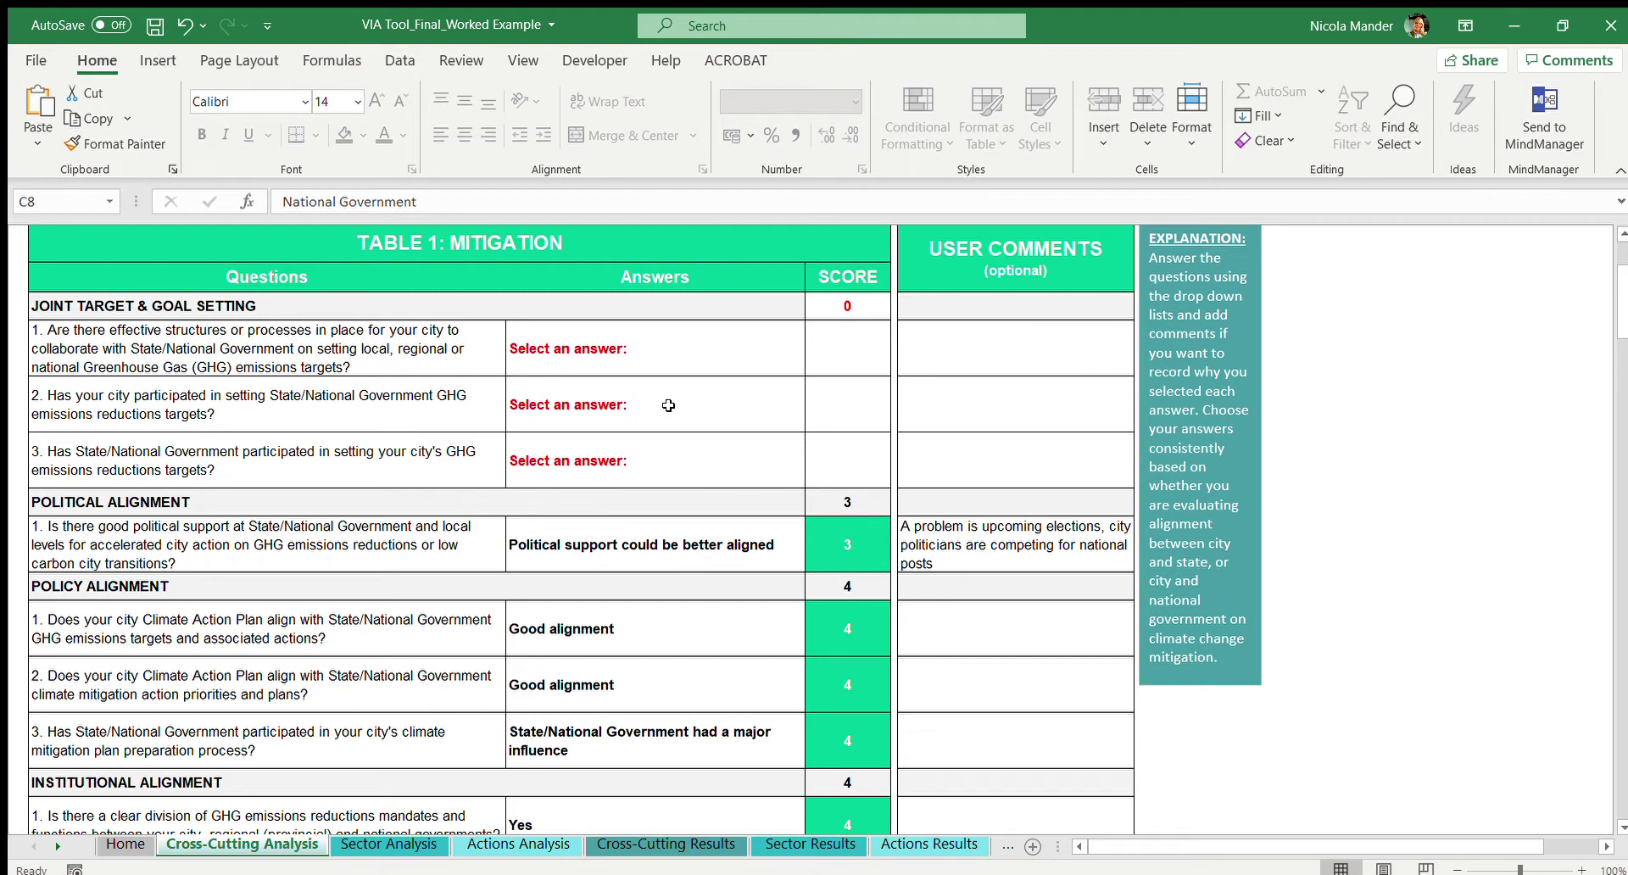
scroll(648, 480, up, 1)
scroll(649, 480, up, 4)
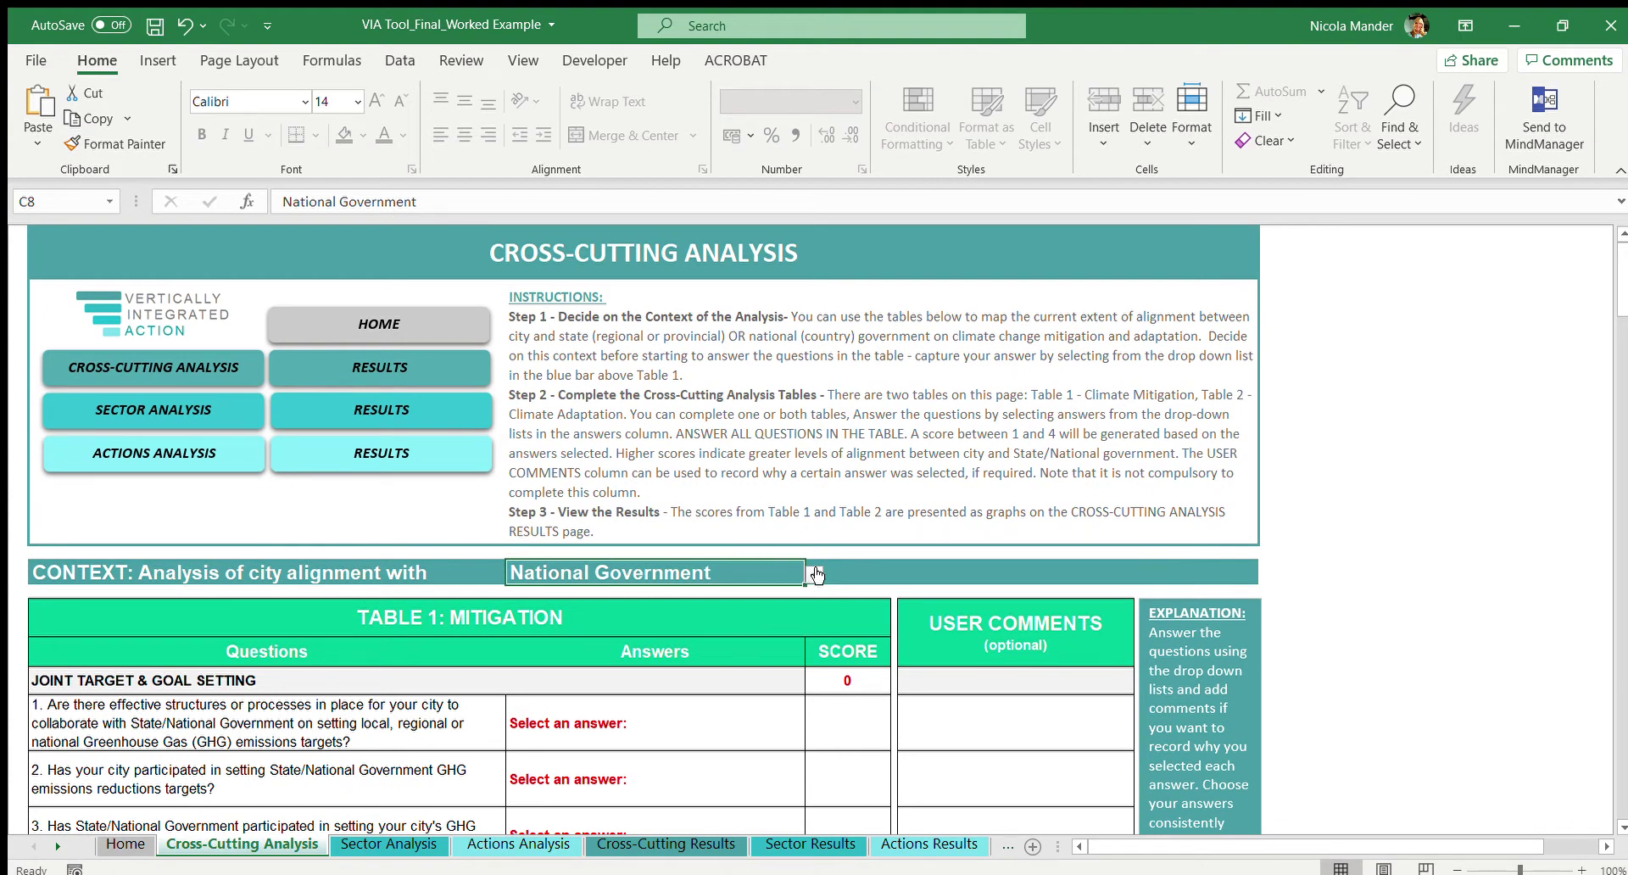
scroll(832, 509, down, 3)
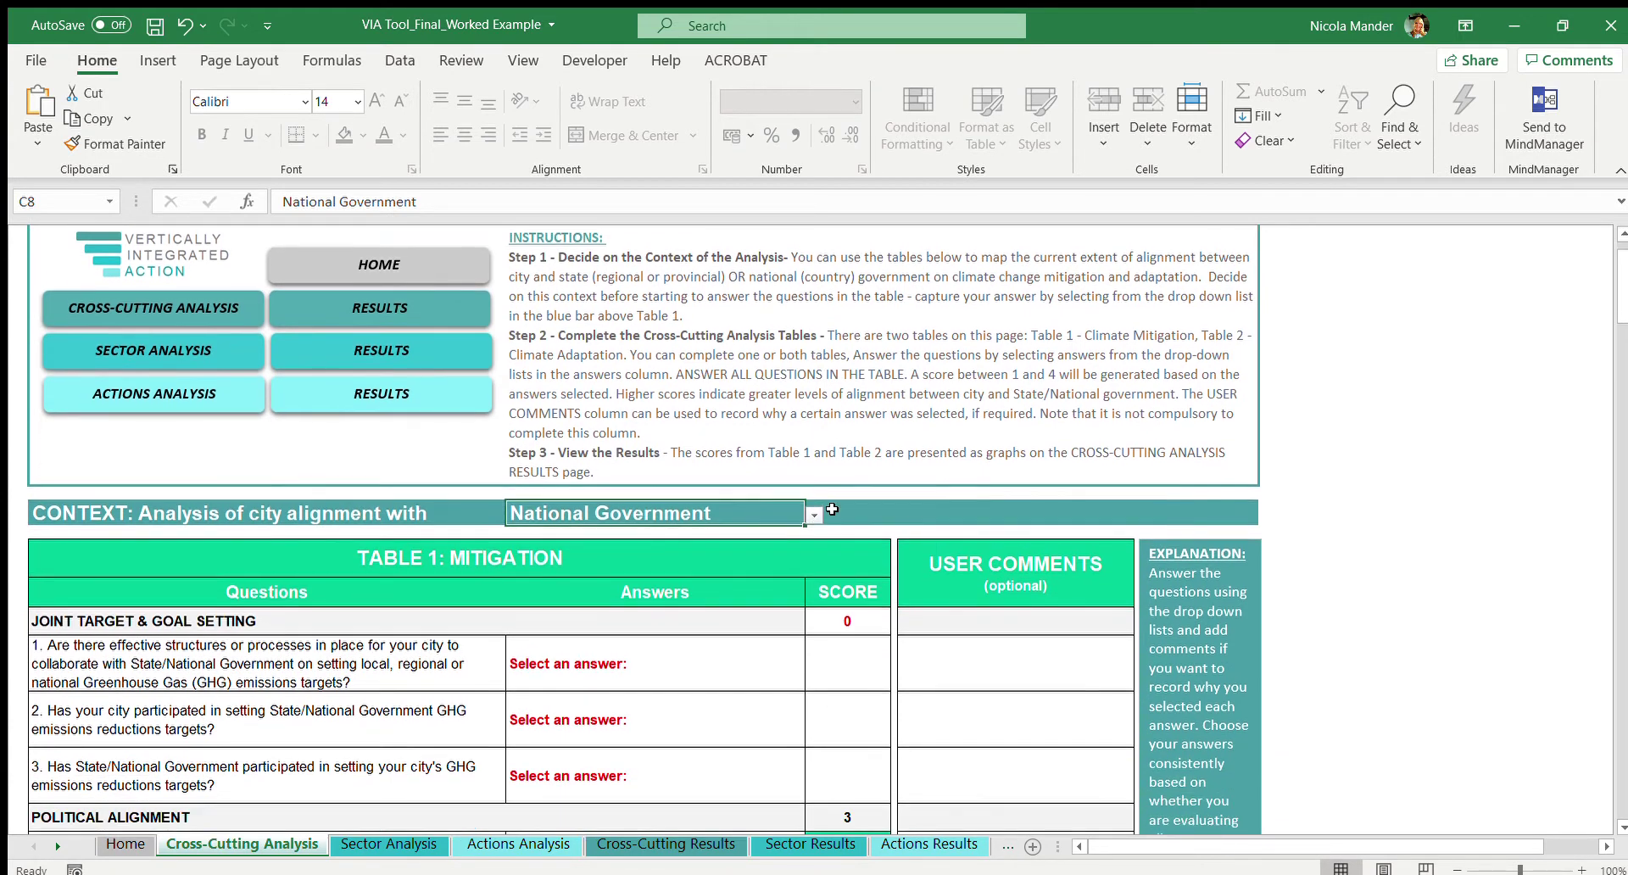
scroll(832, 509, down, 1)
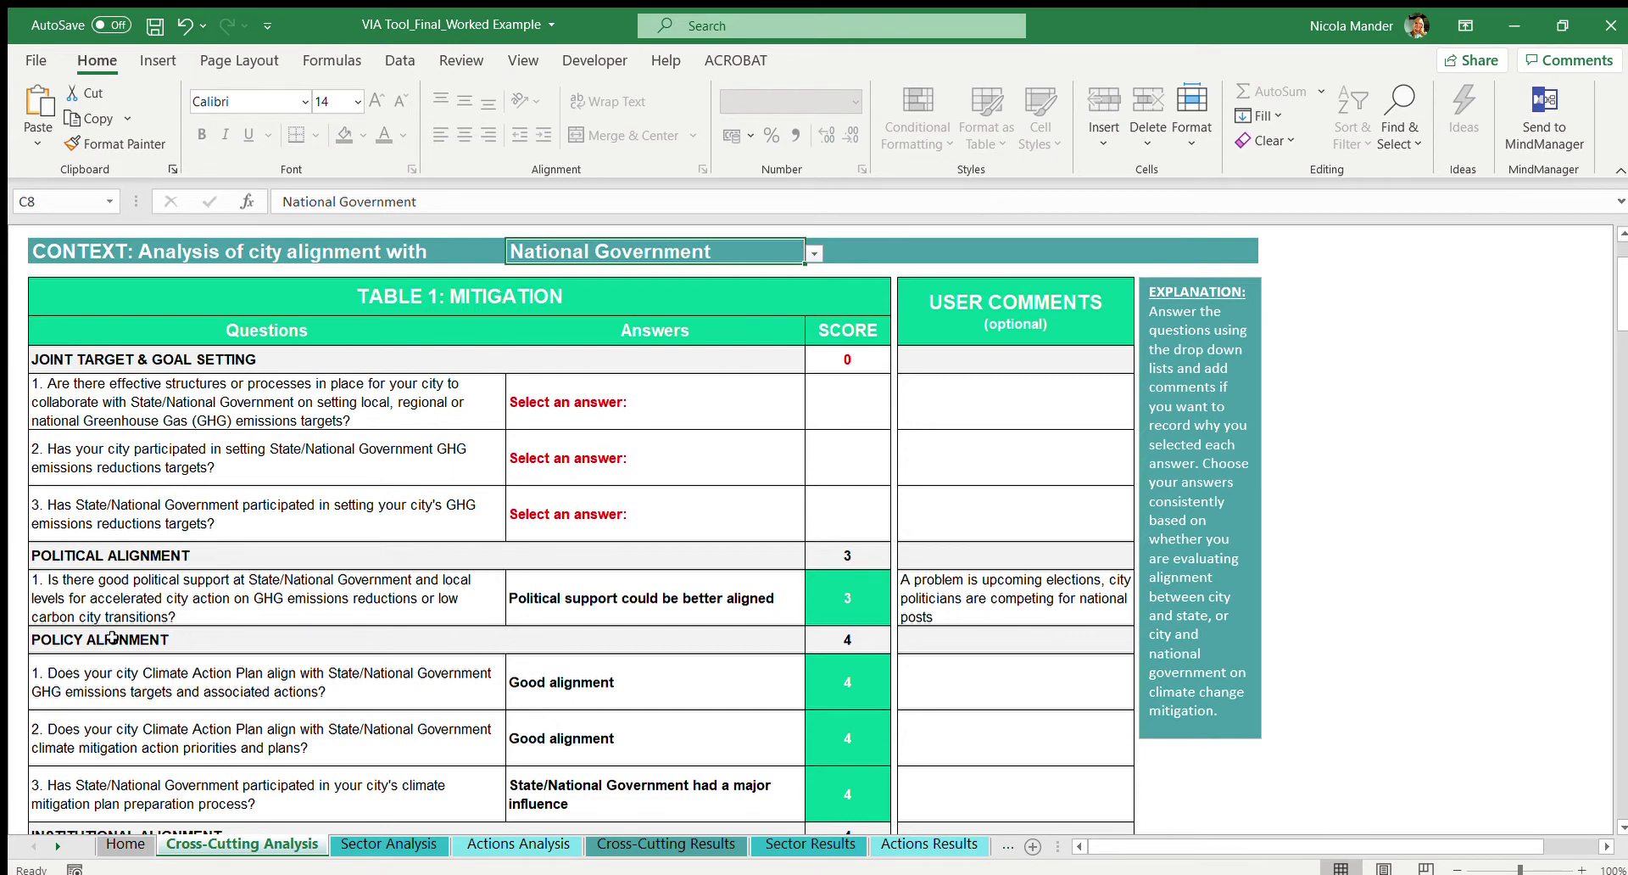
scroll(212, 638, down, 1)
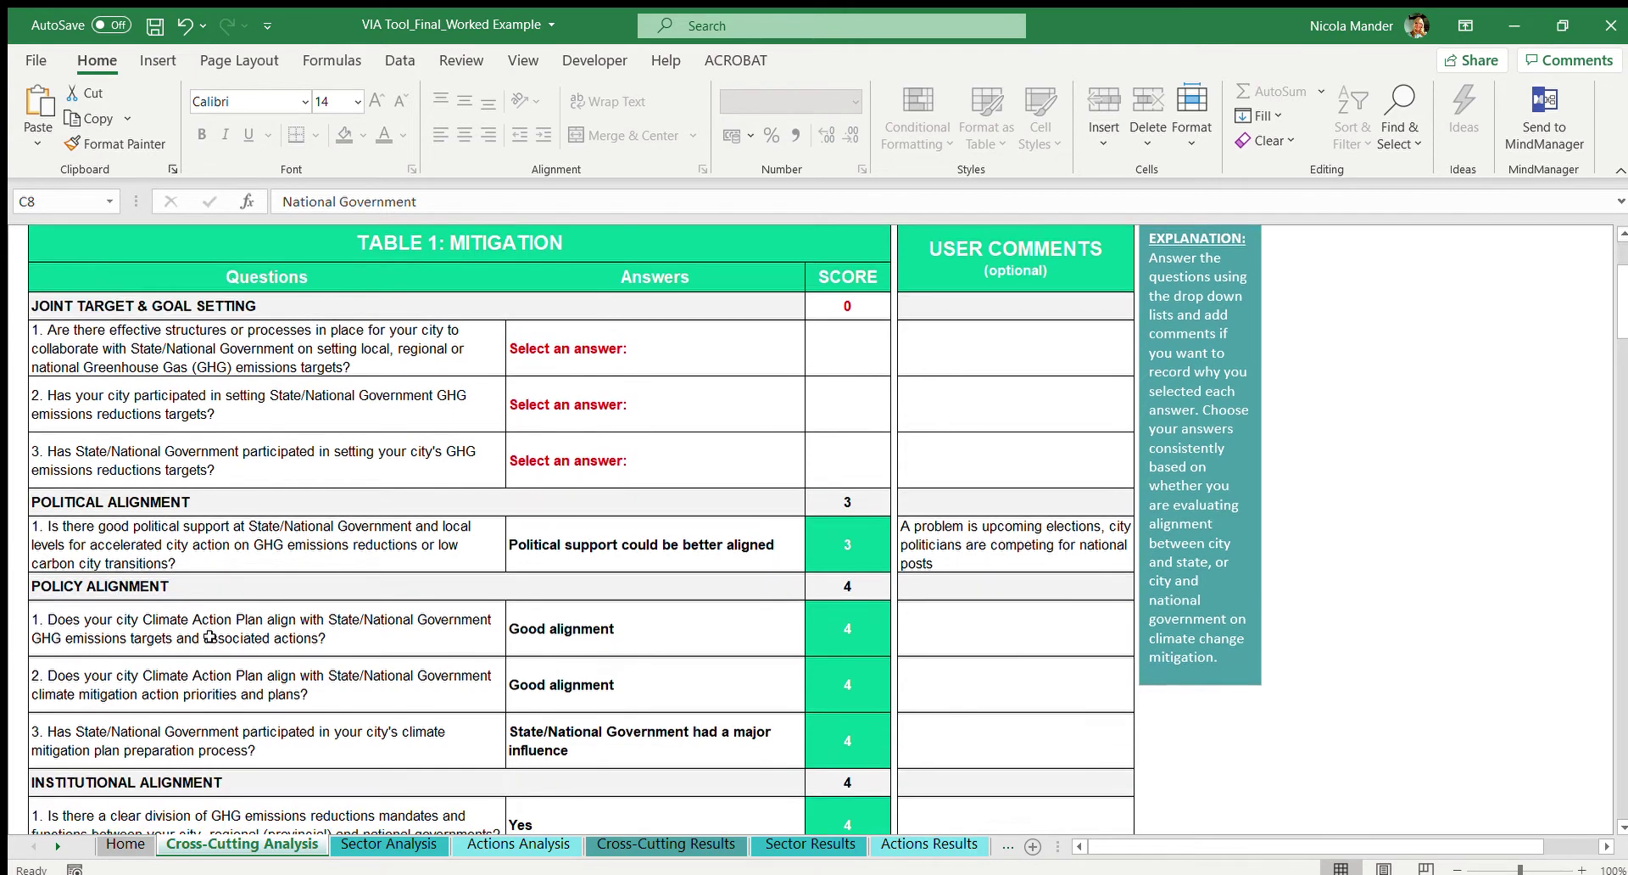
scroll(207, 774, down, 4)
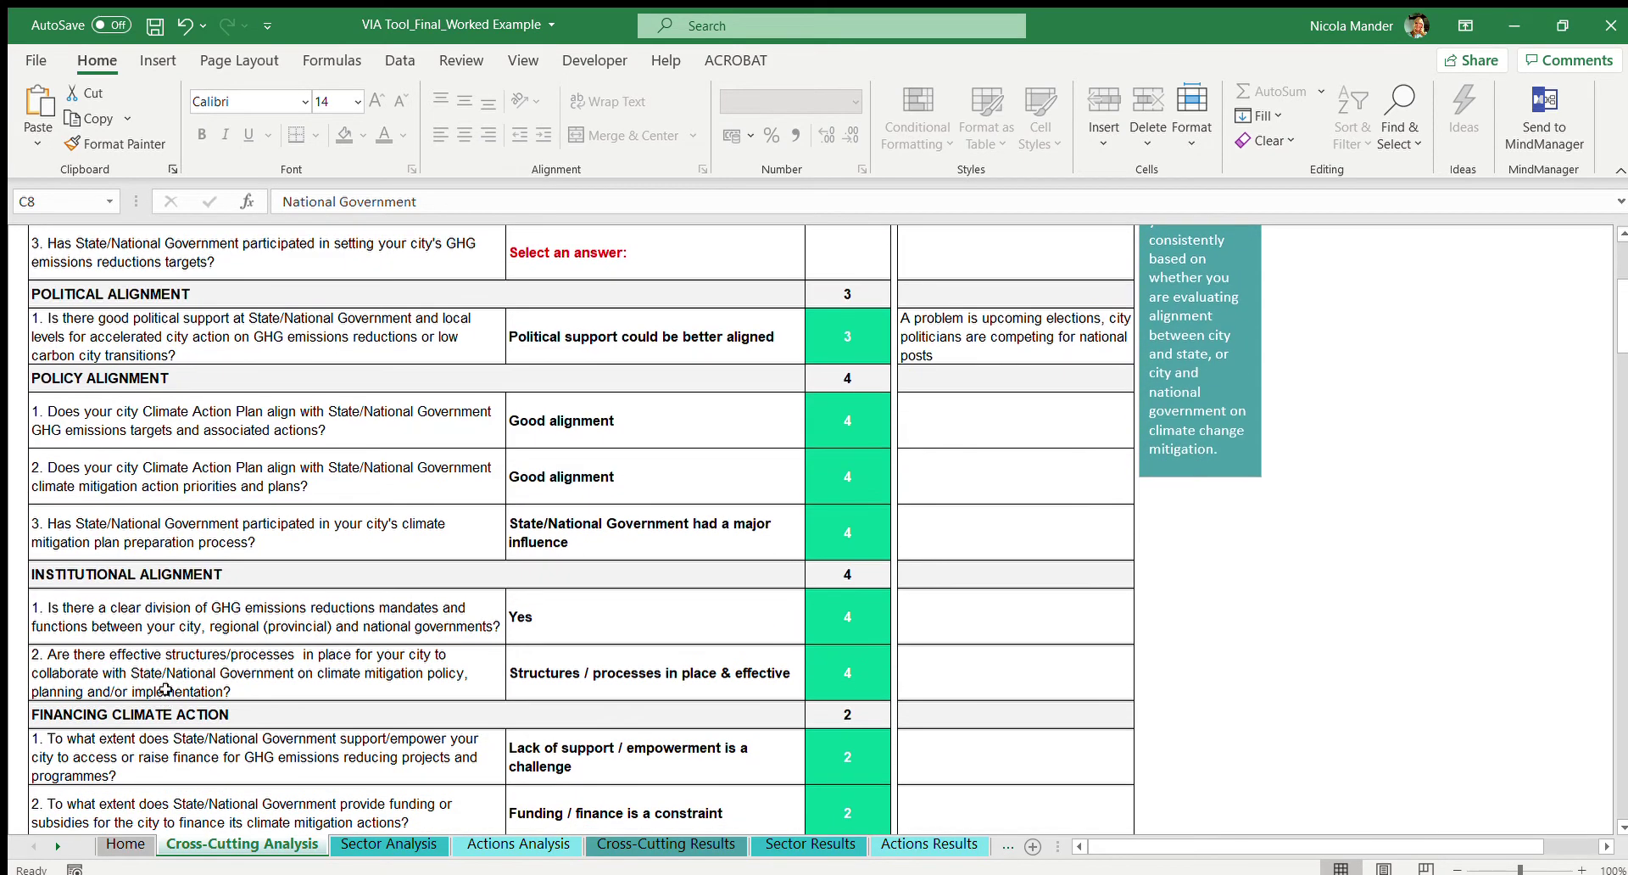
scroll(162, 661, down, 2)
click(155, 432)
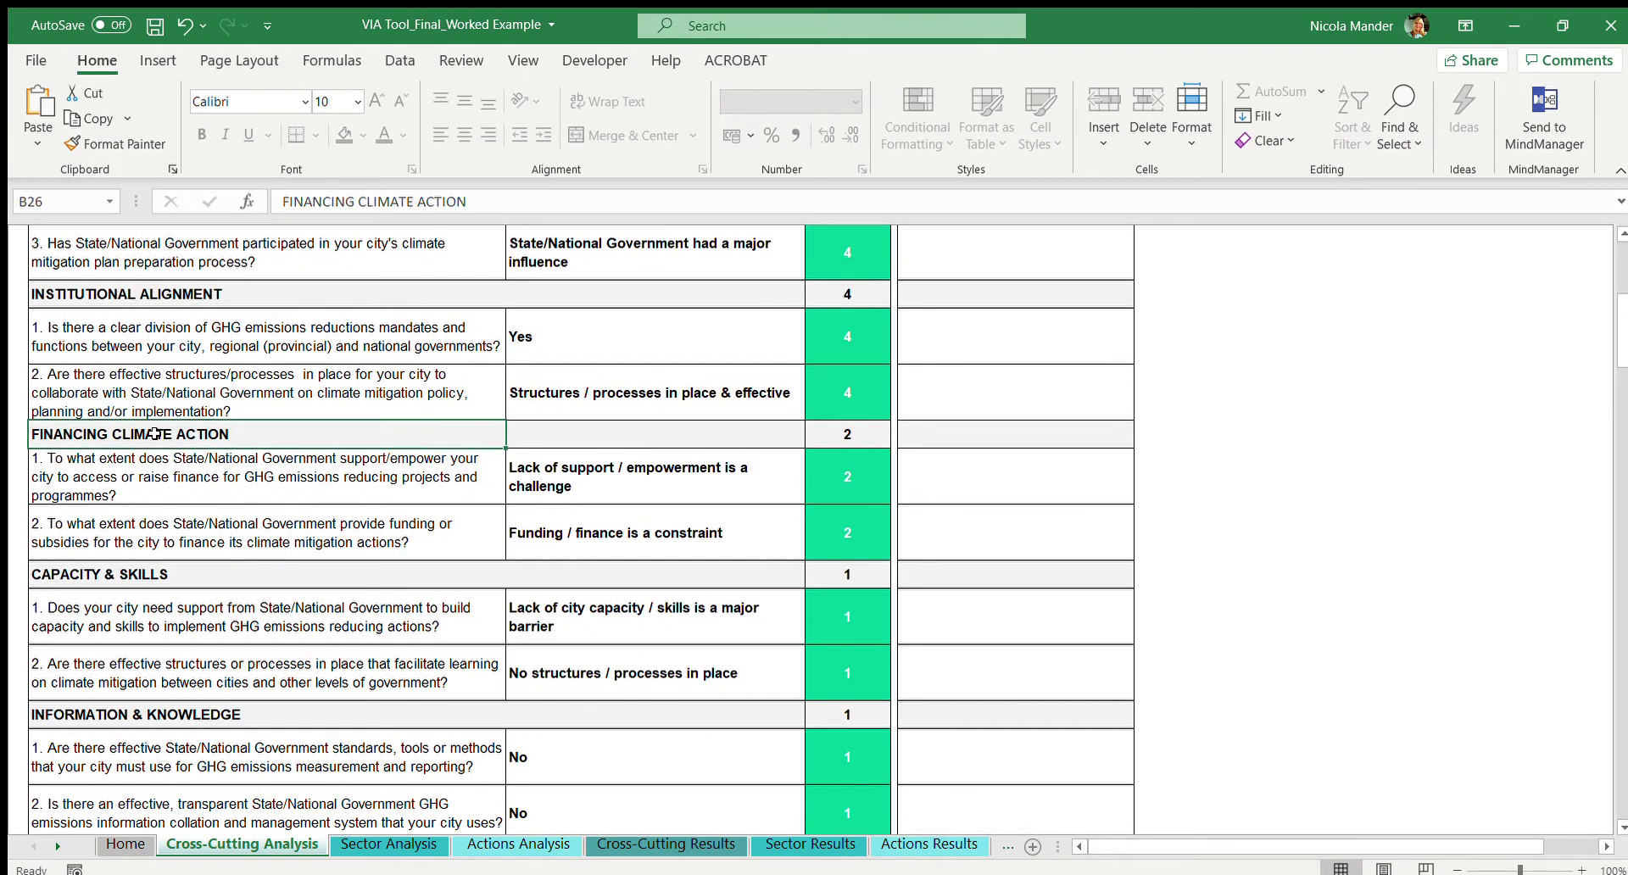
click(162, 576)
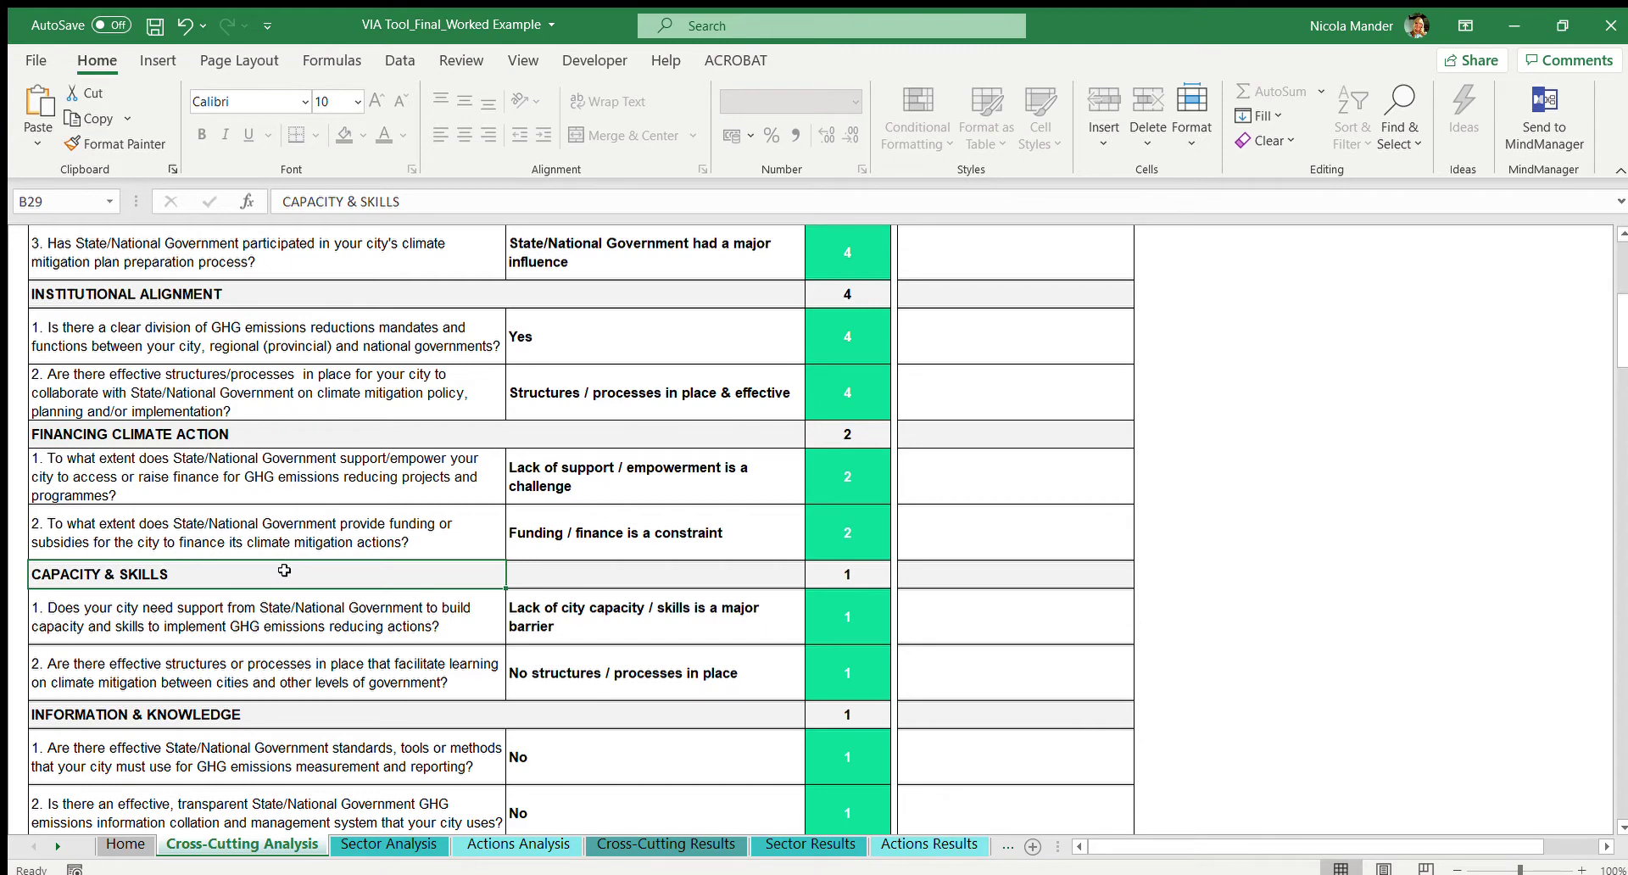
click(244, 715)
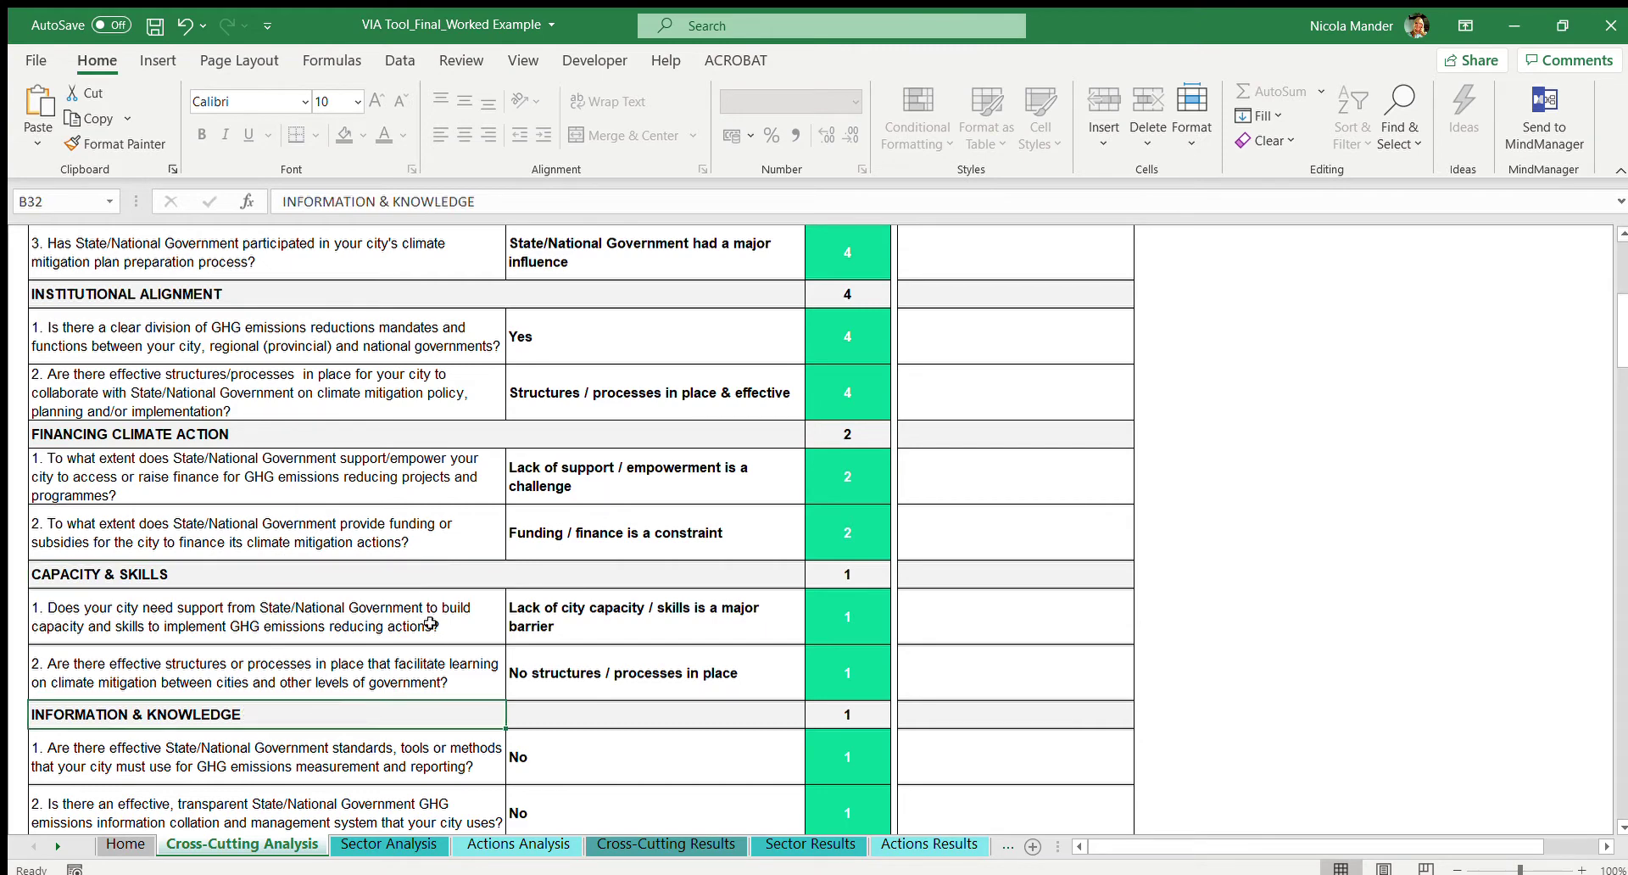
- Answer the first Joint Target & Goal Setting question in Table 1 with "Structures / processes are new / emerging" and check its score
scroll(424, 604, up, 4)
scroll(423, 600, up, 3)
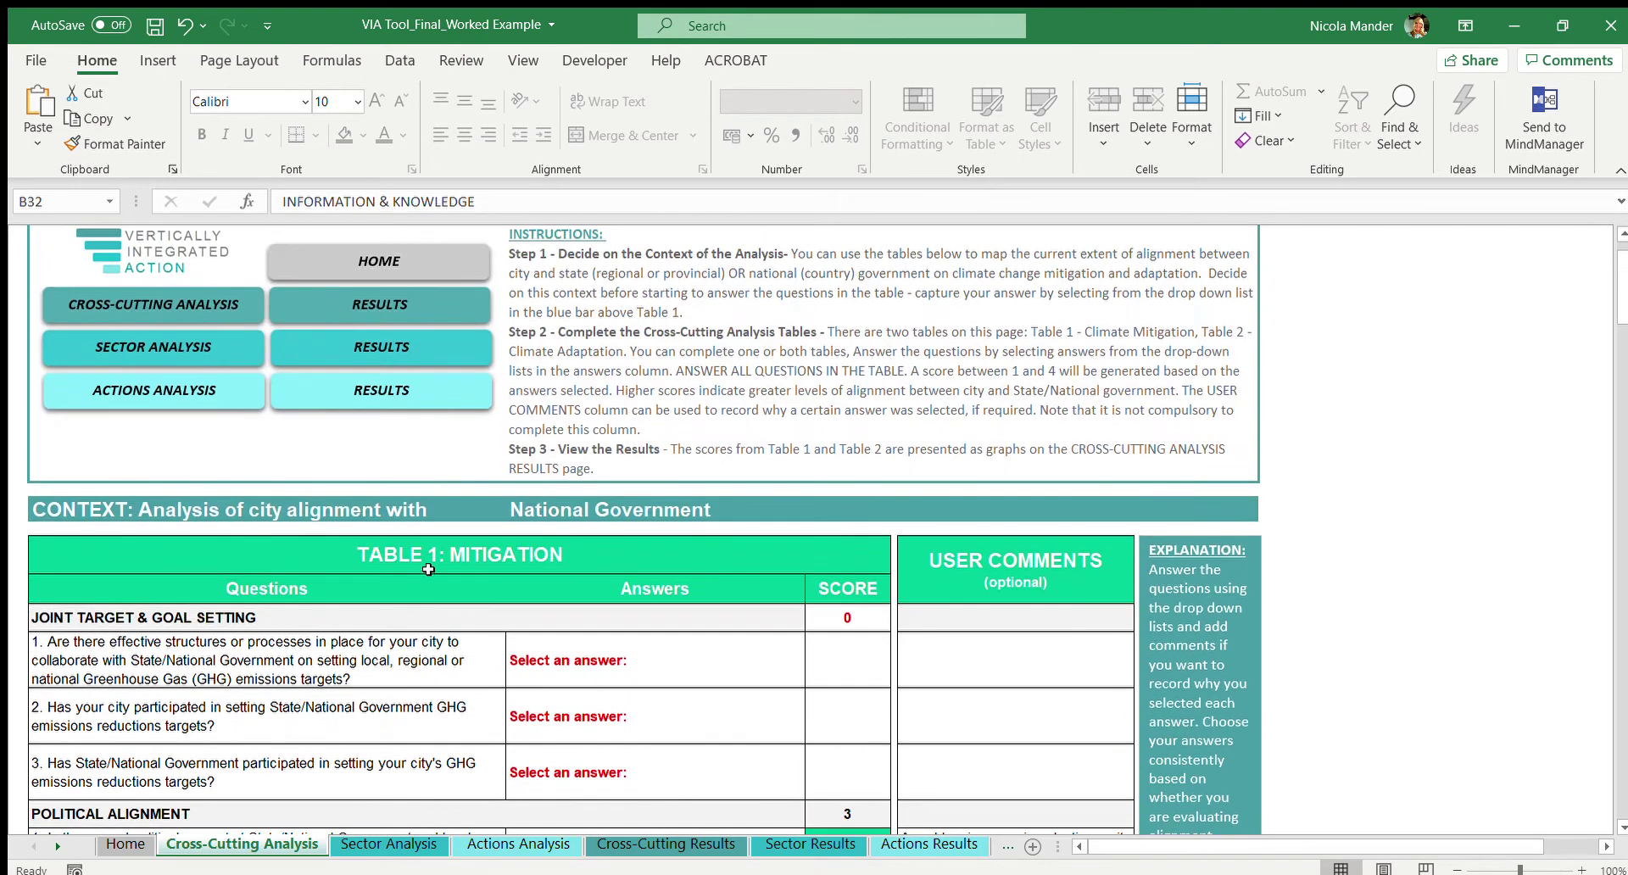
click(370, 665)
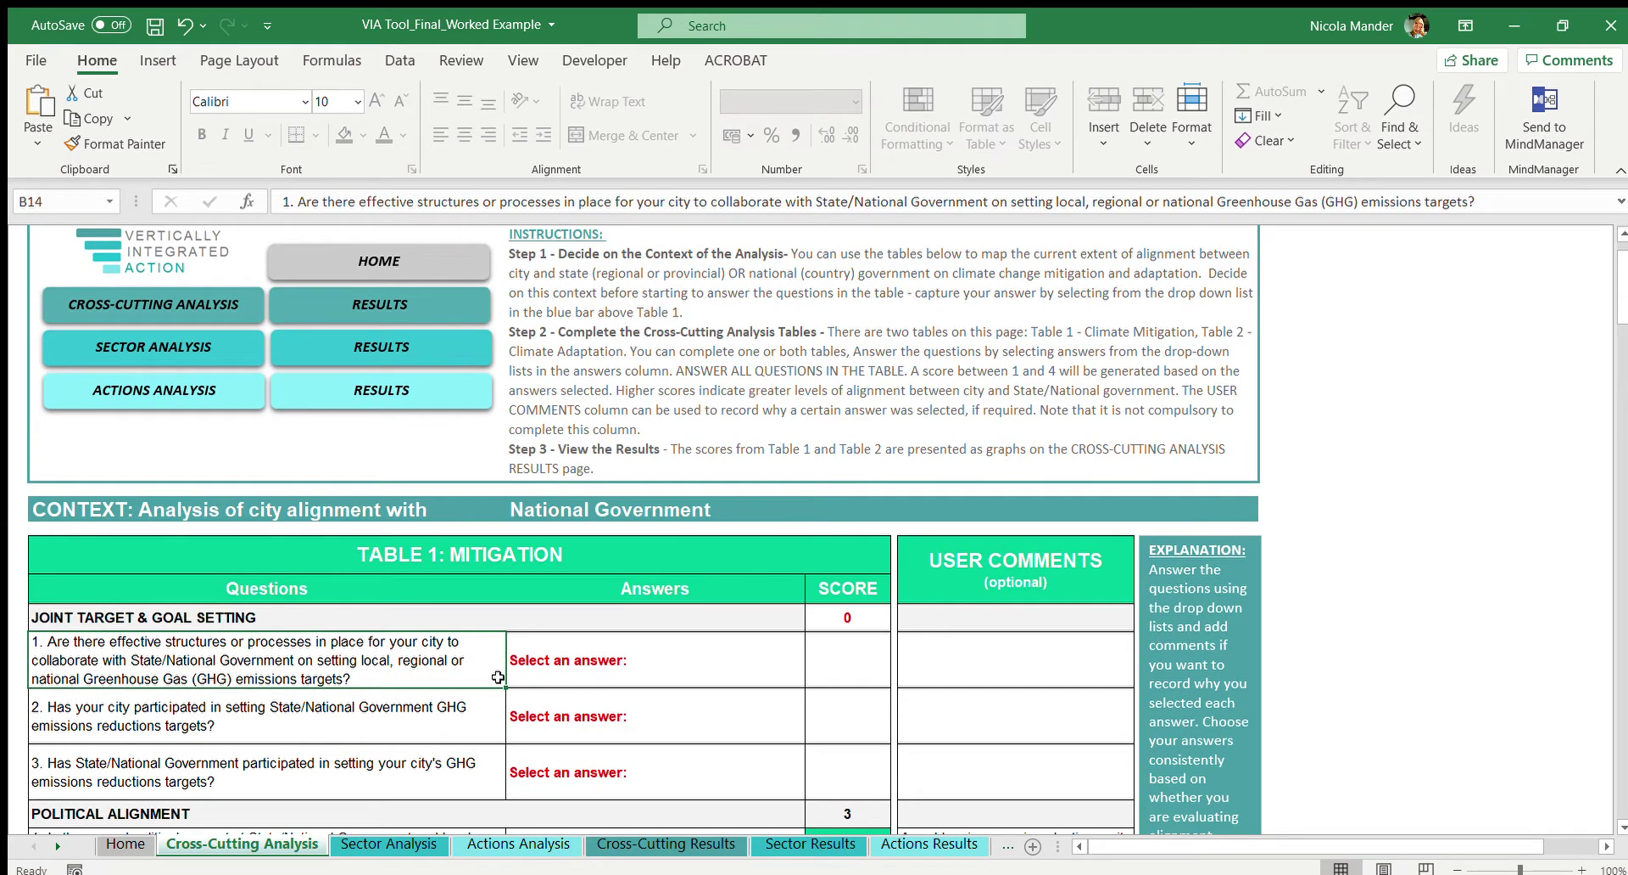
click(698, 661)
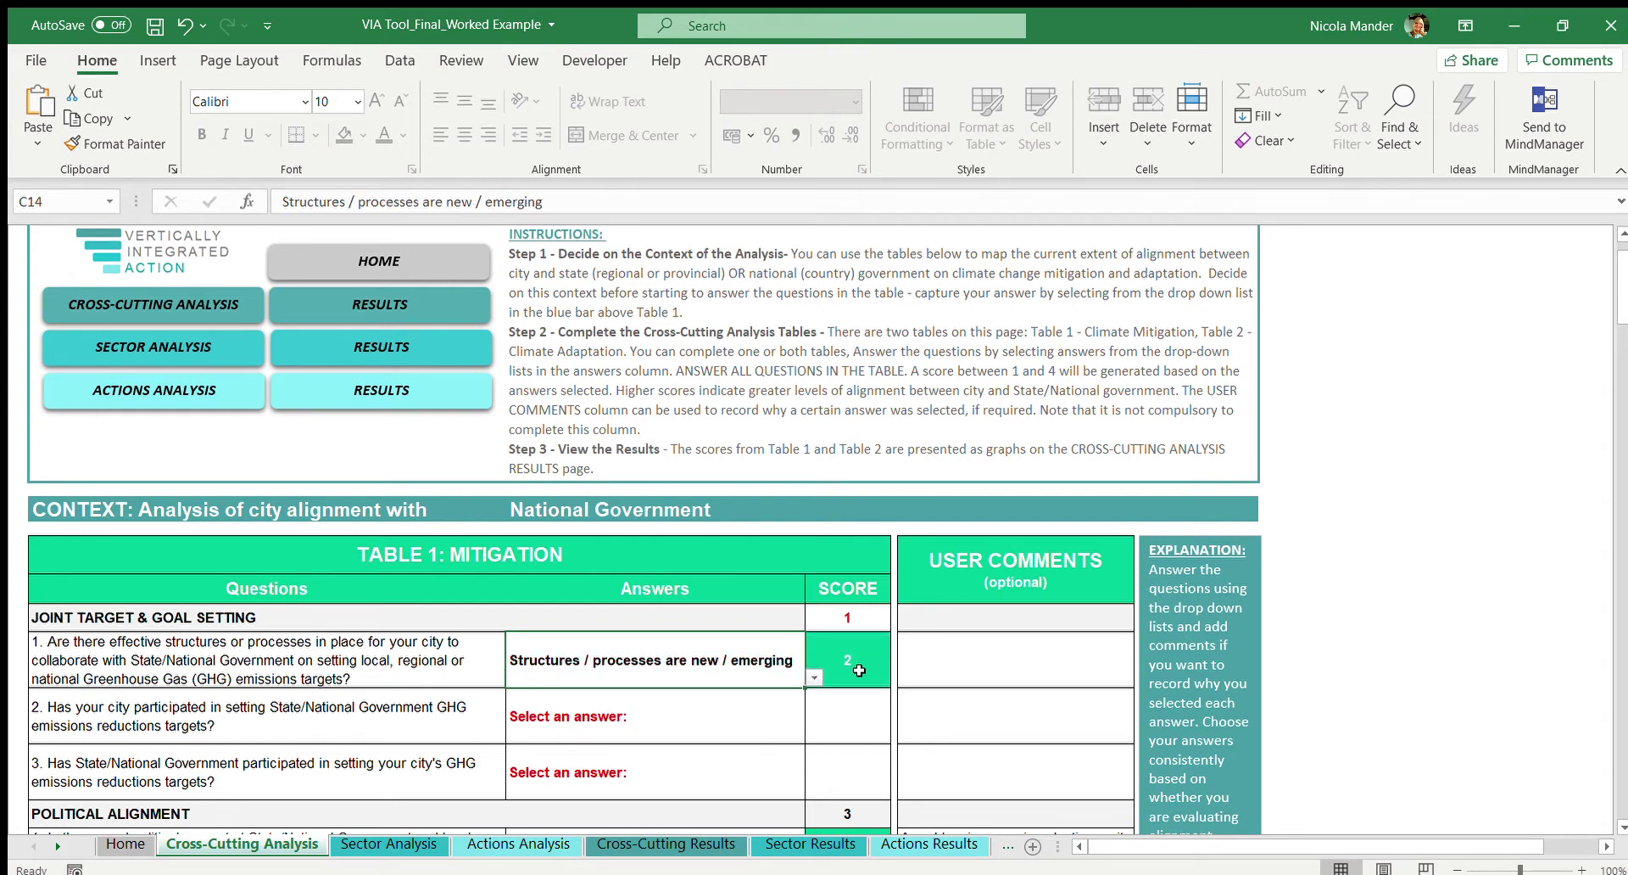
click(859, 671)
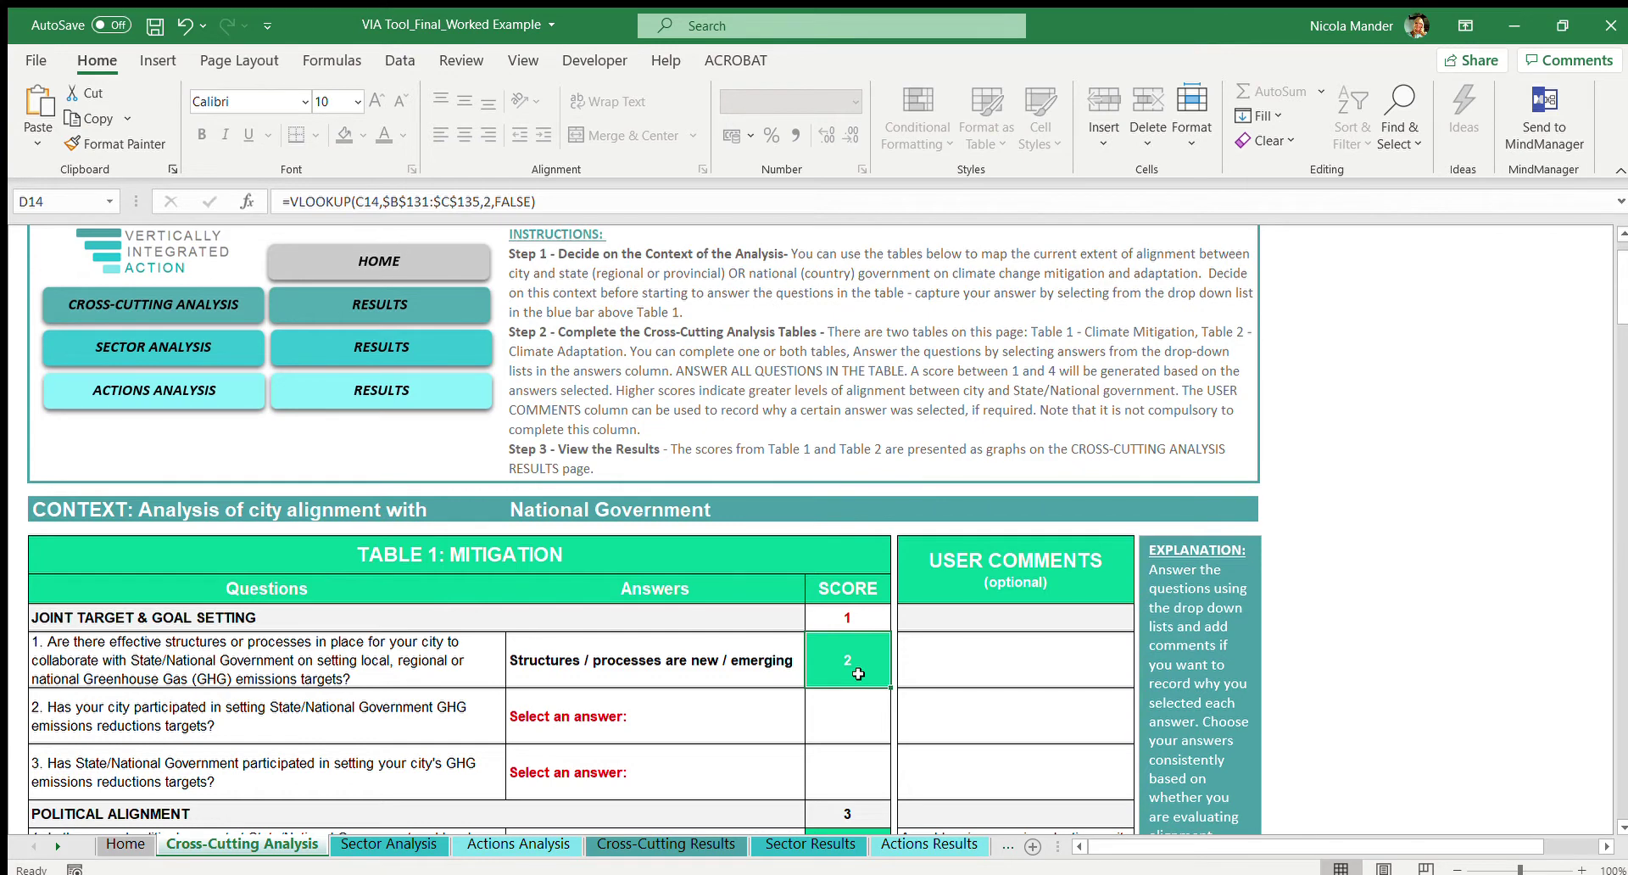
- Change the first mitigation question's answer to "Structures / processes in place & effective" and check its score
click(745, 674)
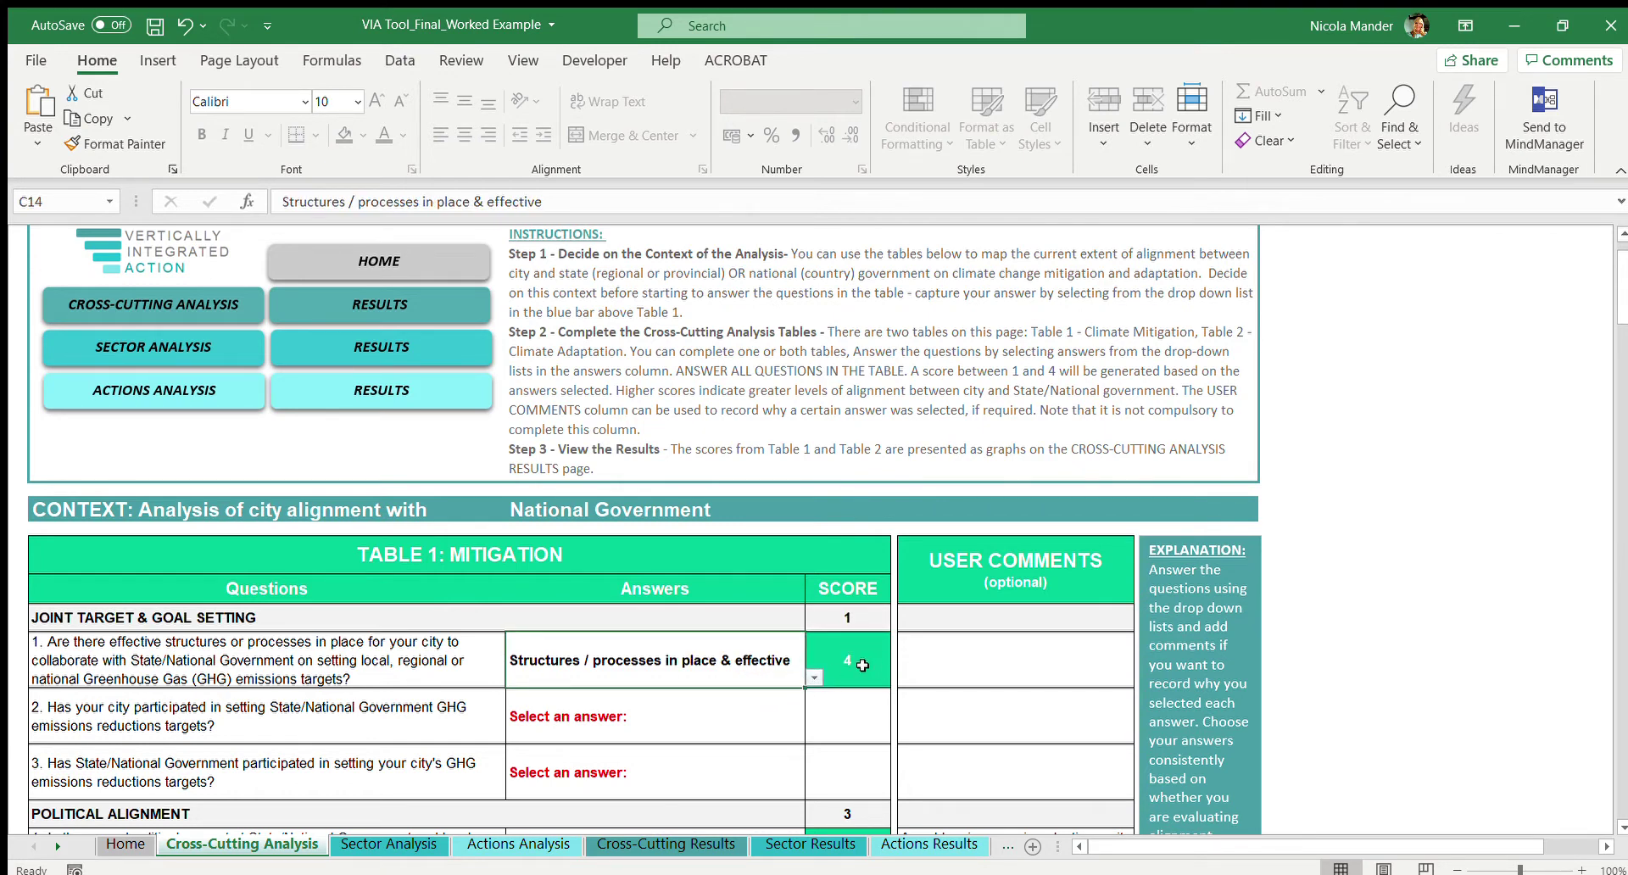
click(863, 666)
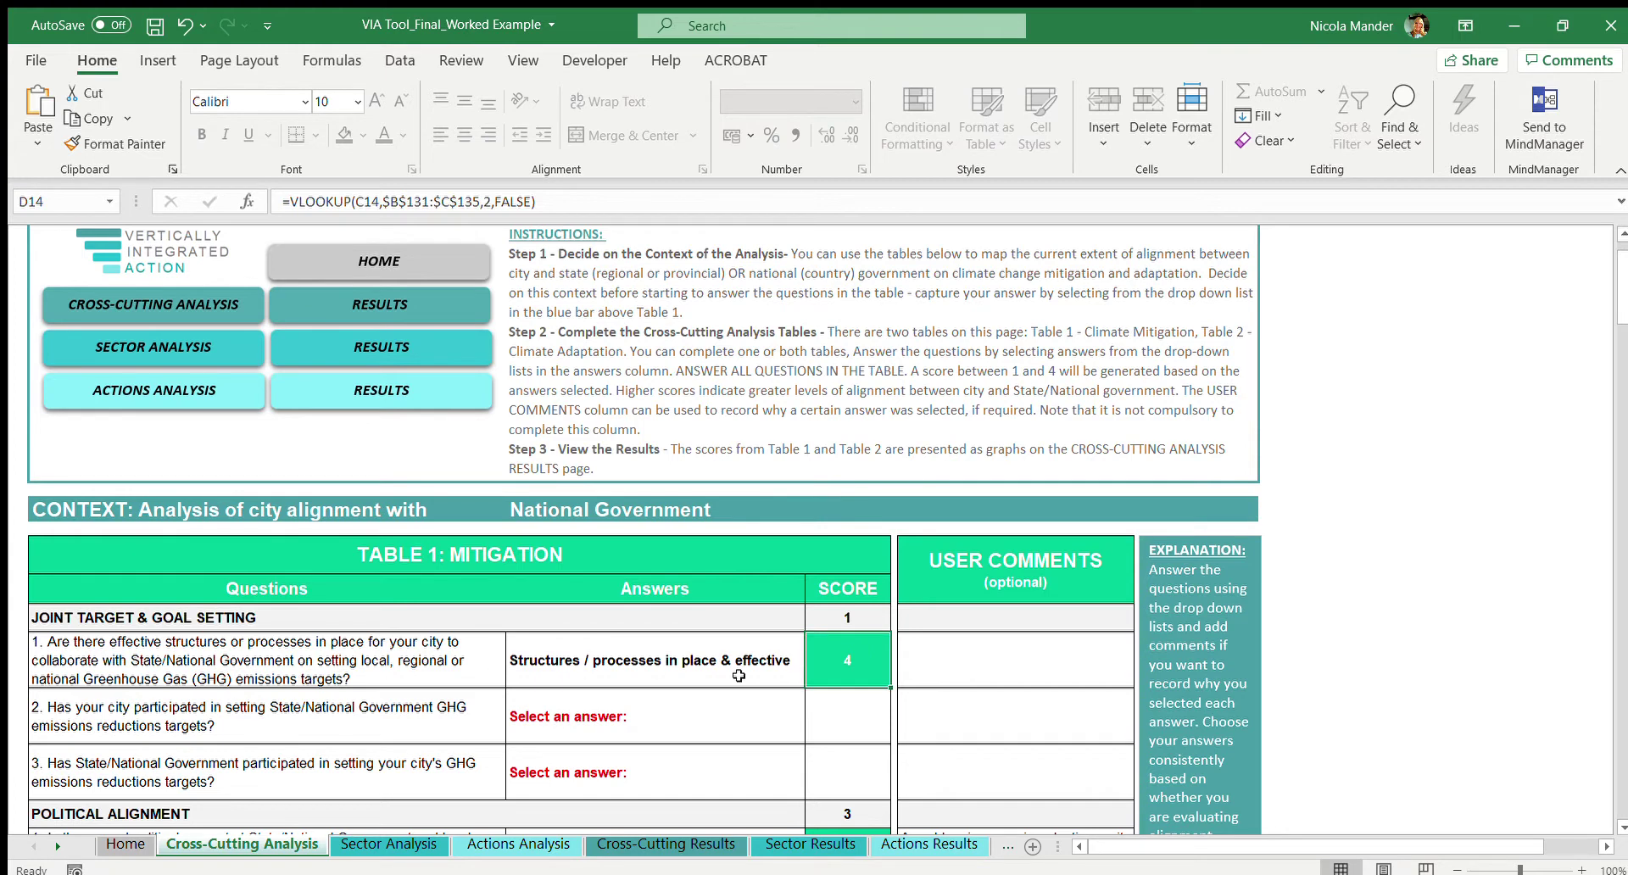
click(659, 513)
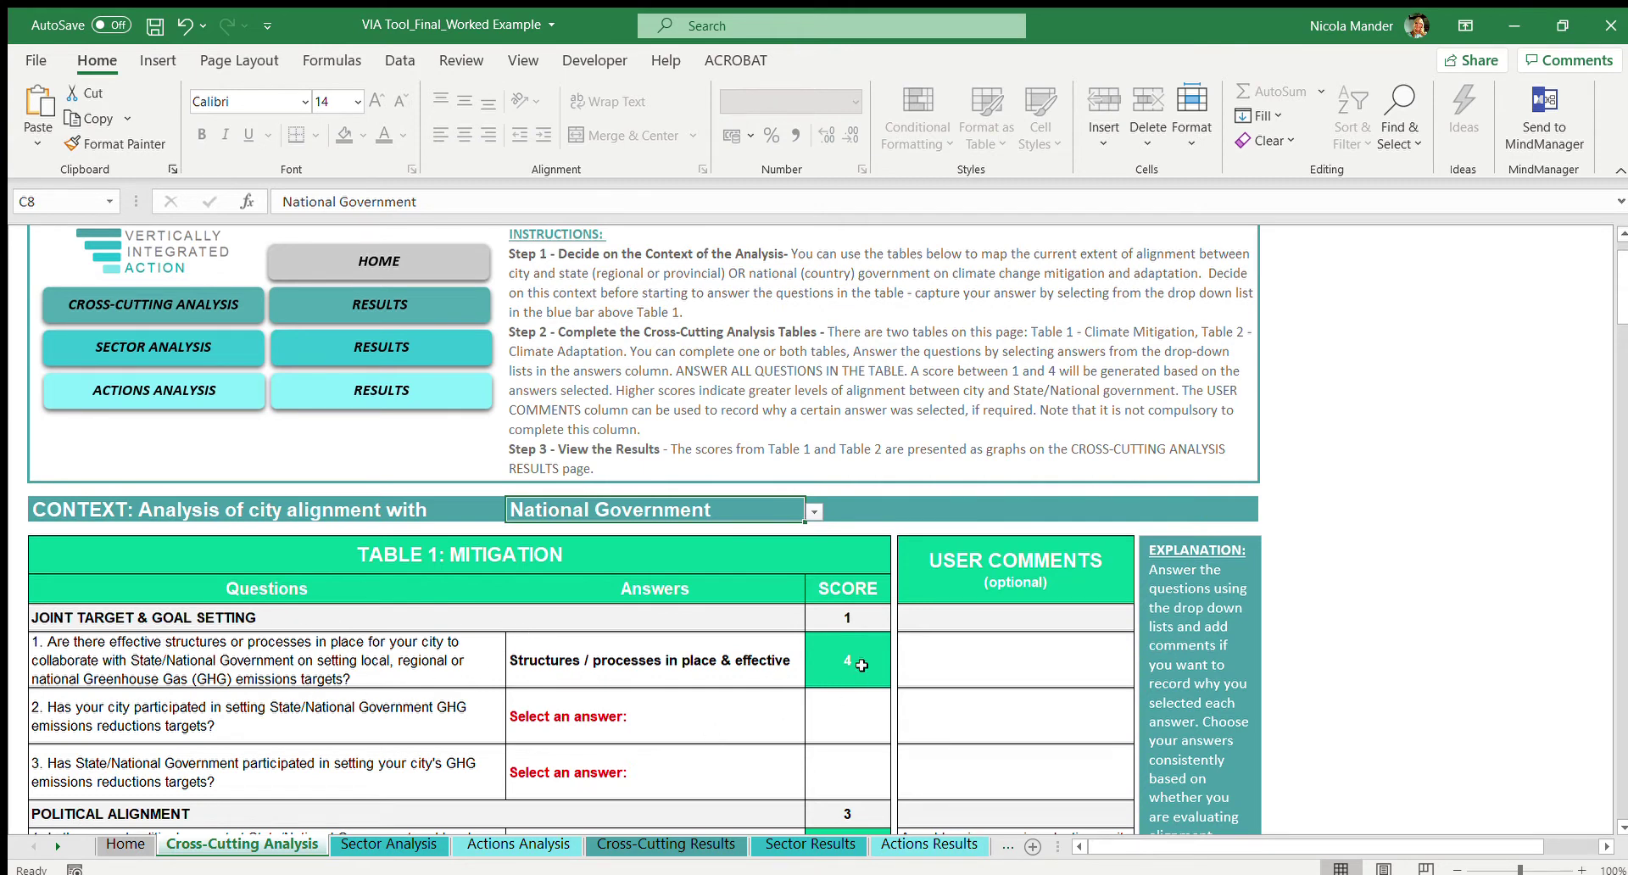
click(789, 686)
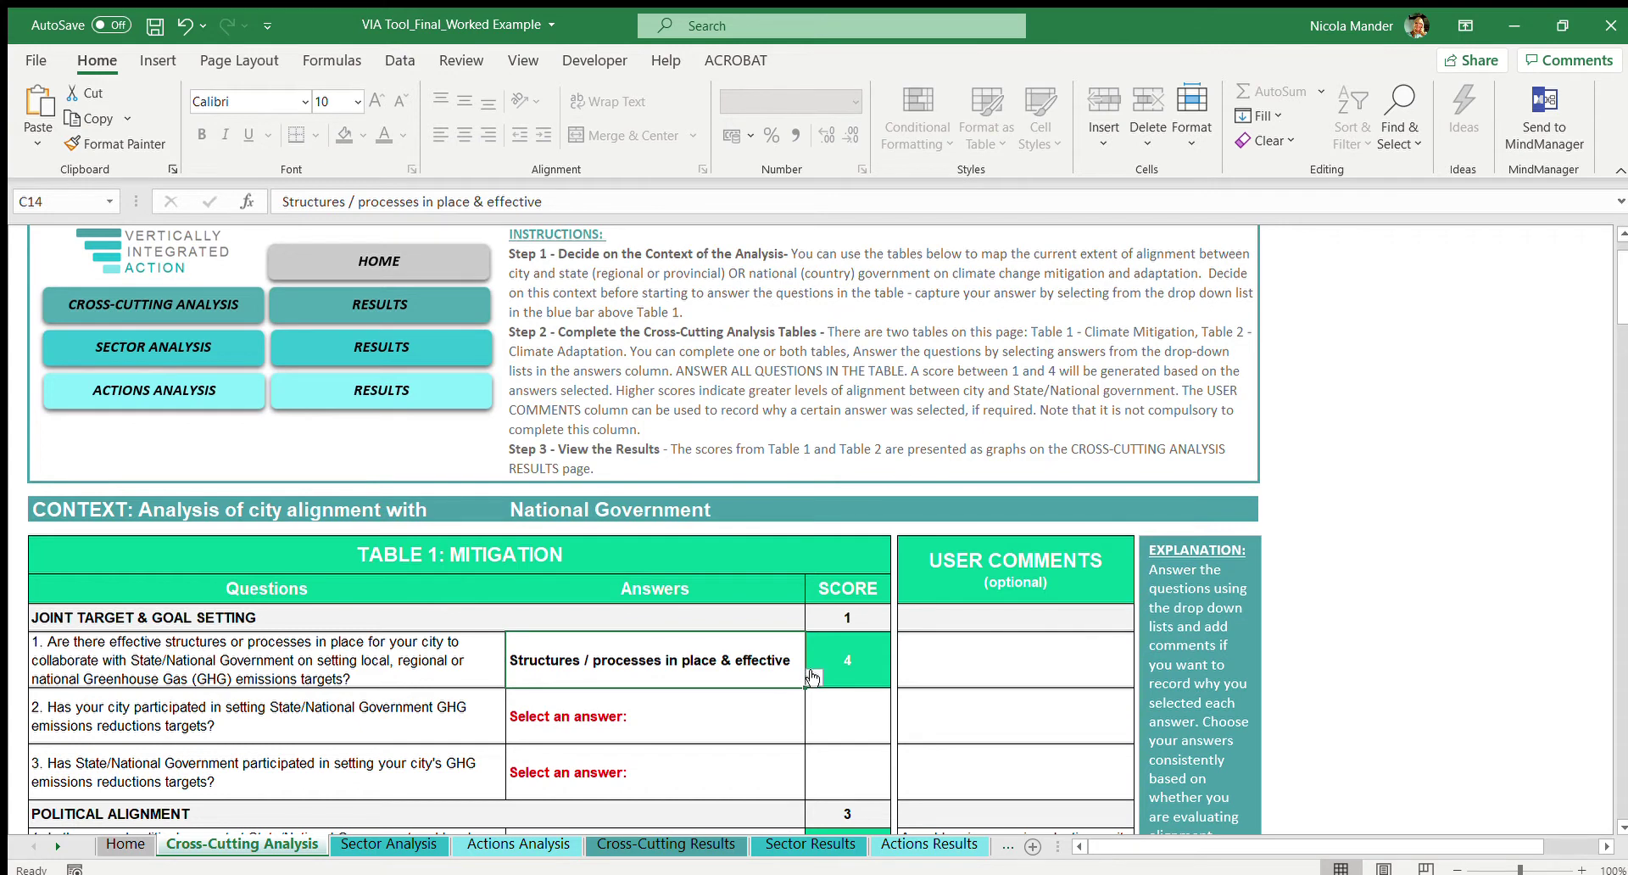
- Try "No structures / processes in place" for the first mitigation question, and set its answer to "Structures / processes are new / emerging"
click(763, 750)
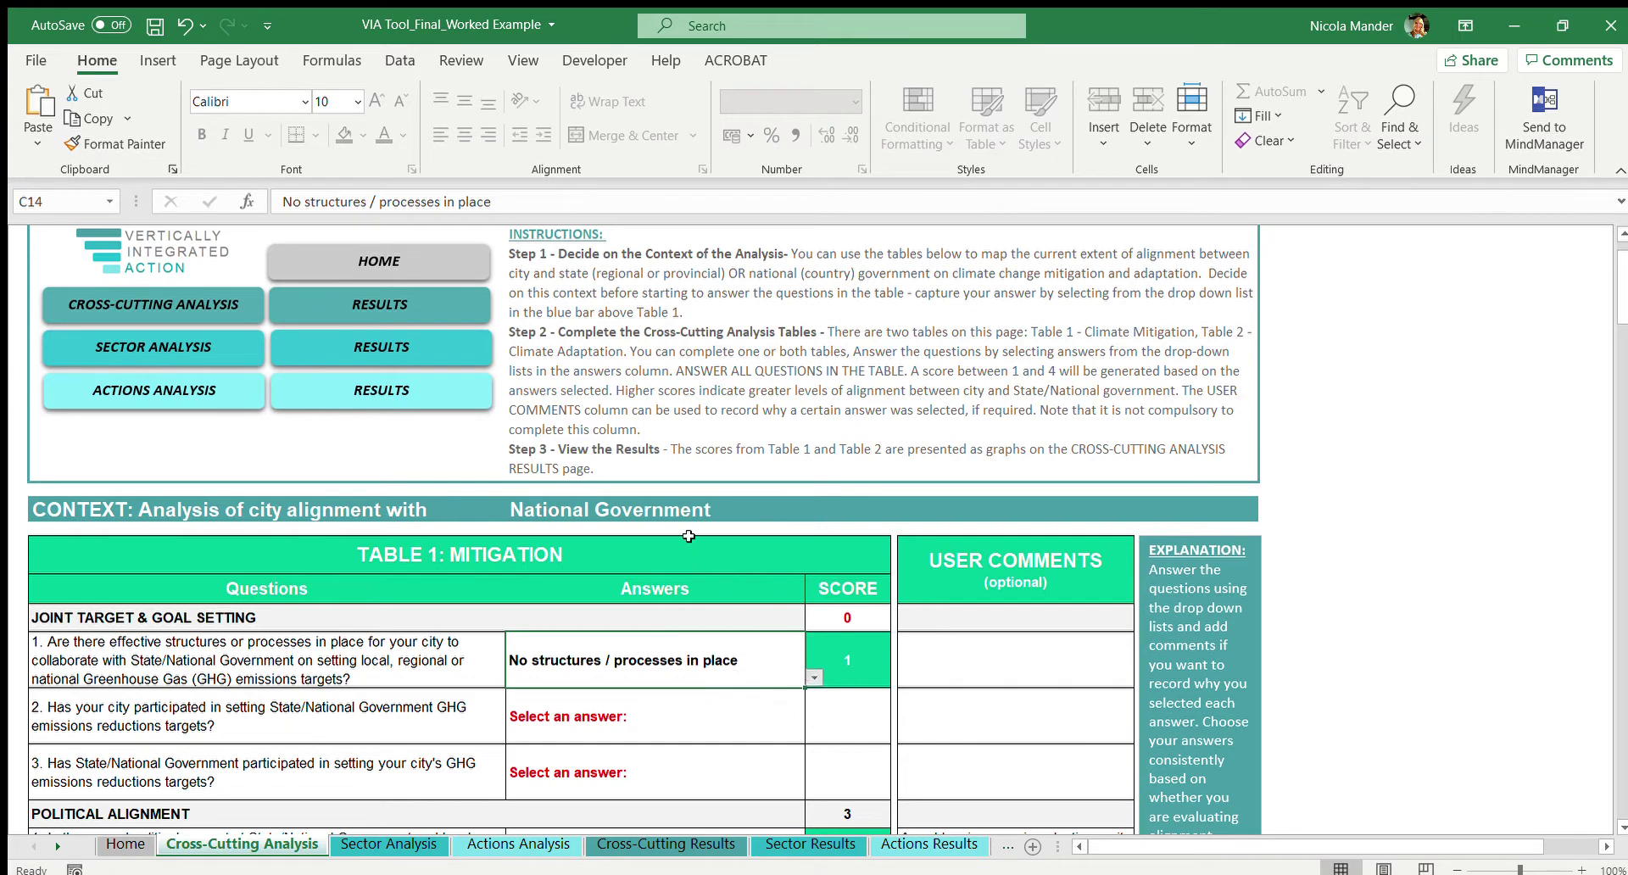
click(689, 732)
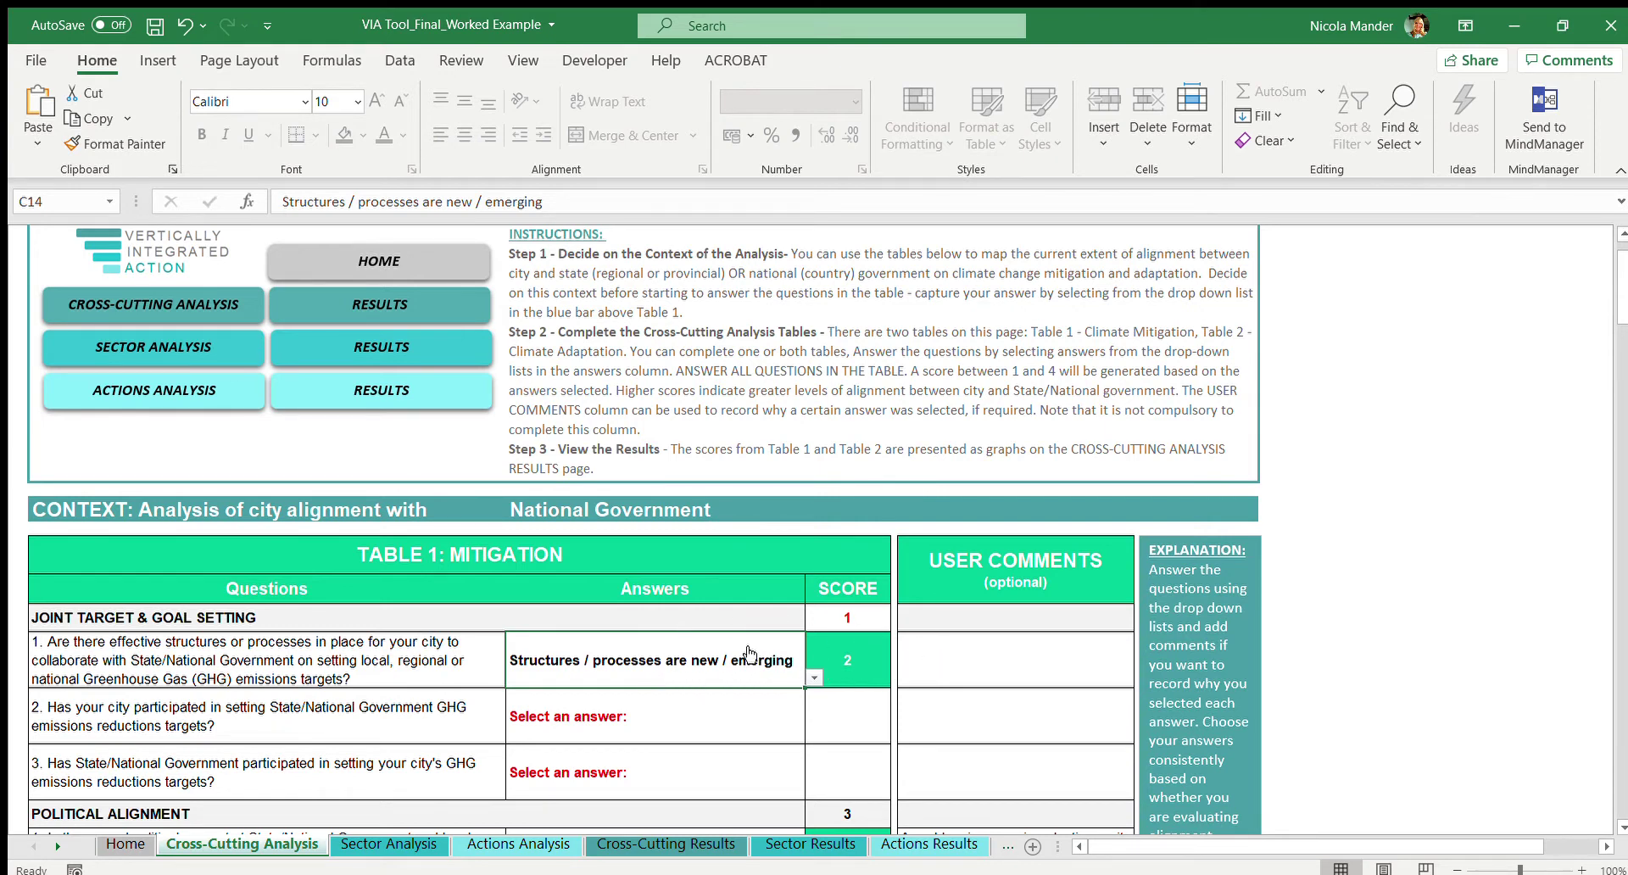
- Answer the second Joint Target & Goal Setting question with "City had very limited influence" and the third with "State/National Government had a moderate influence"
click(677, 714)
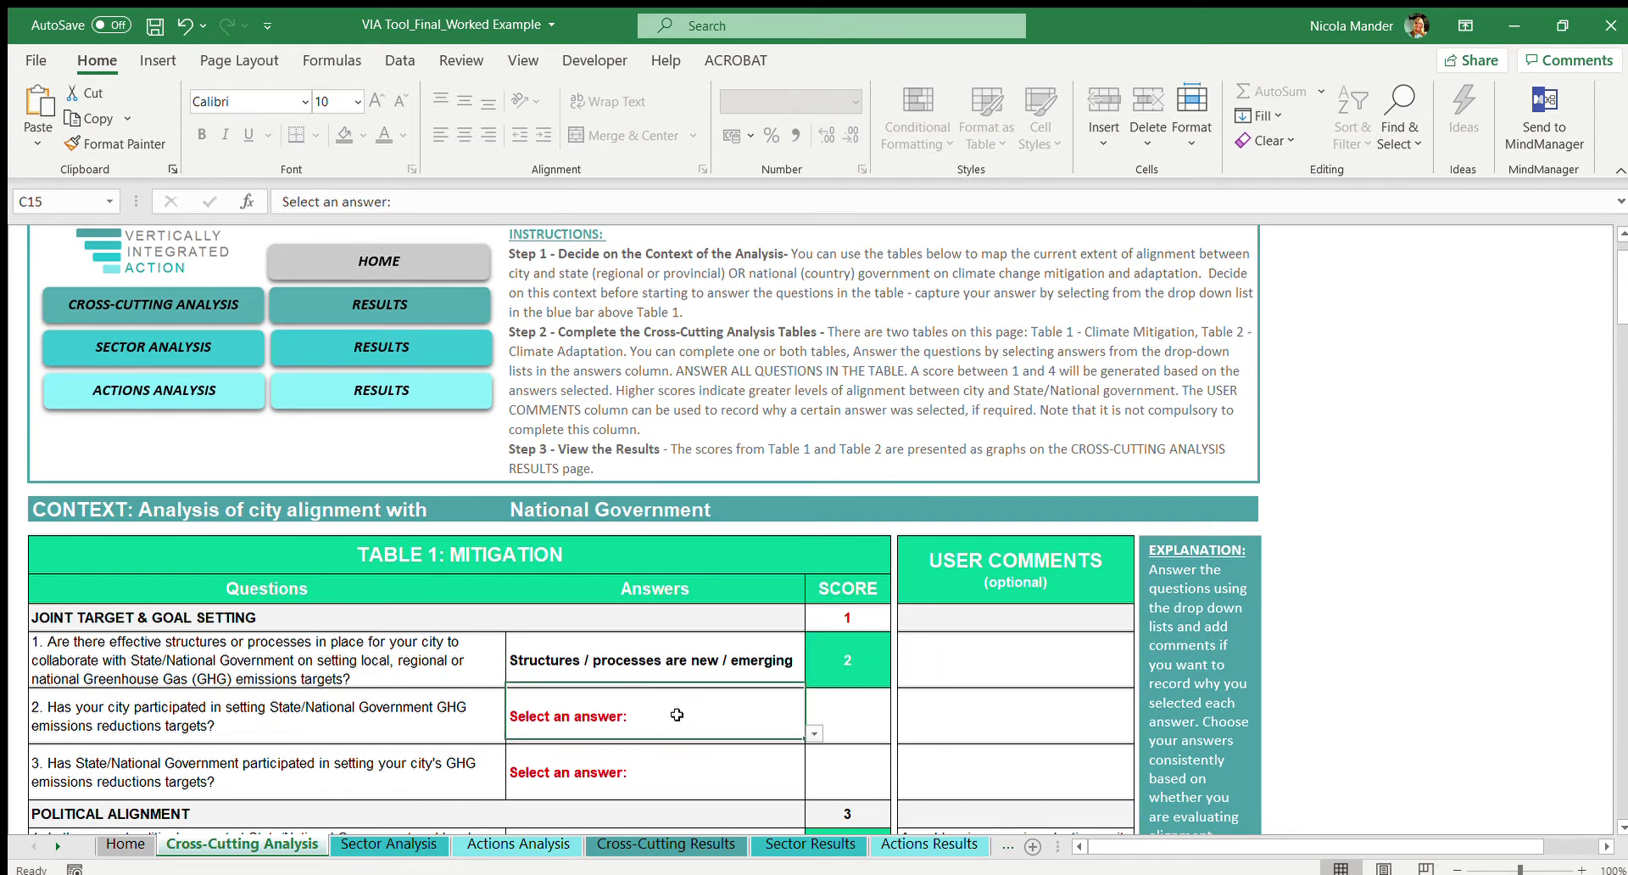
click(814, 733)
click(732, 689)
scroll(731, 691, down, 3)
click(691, 520)
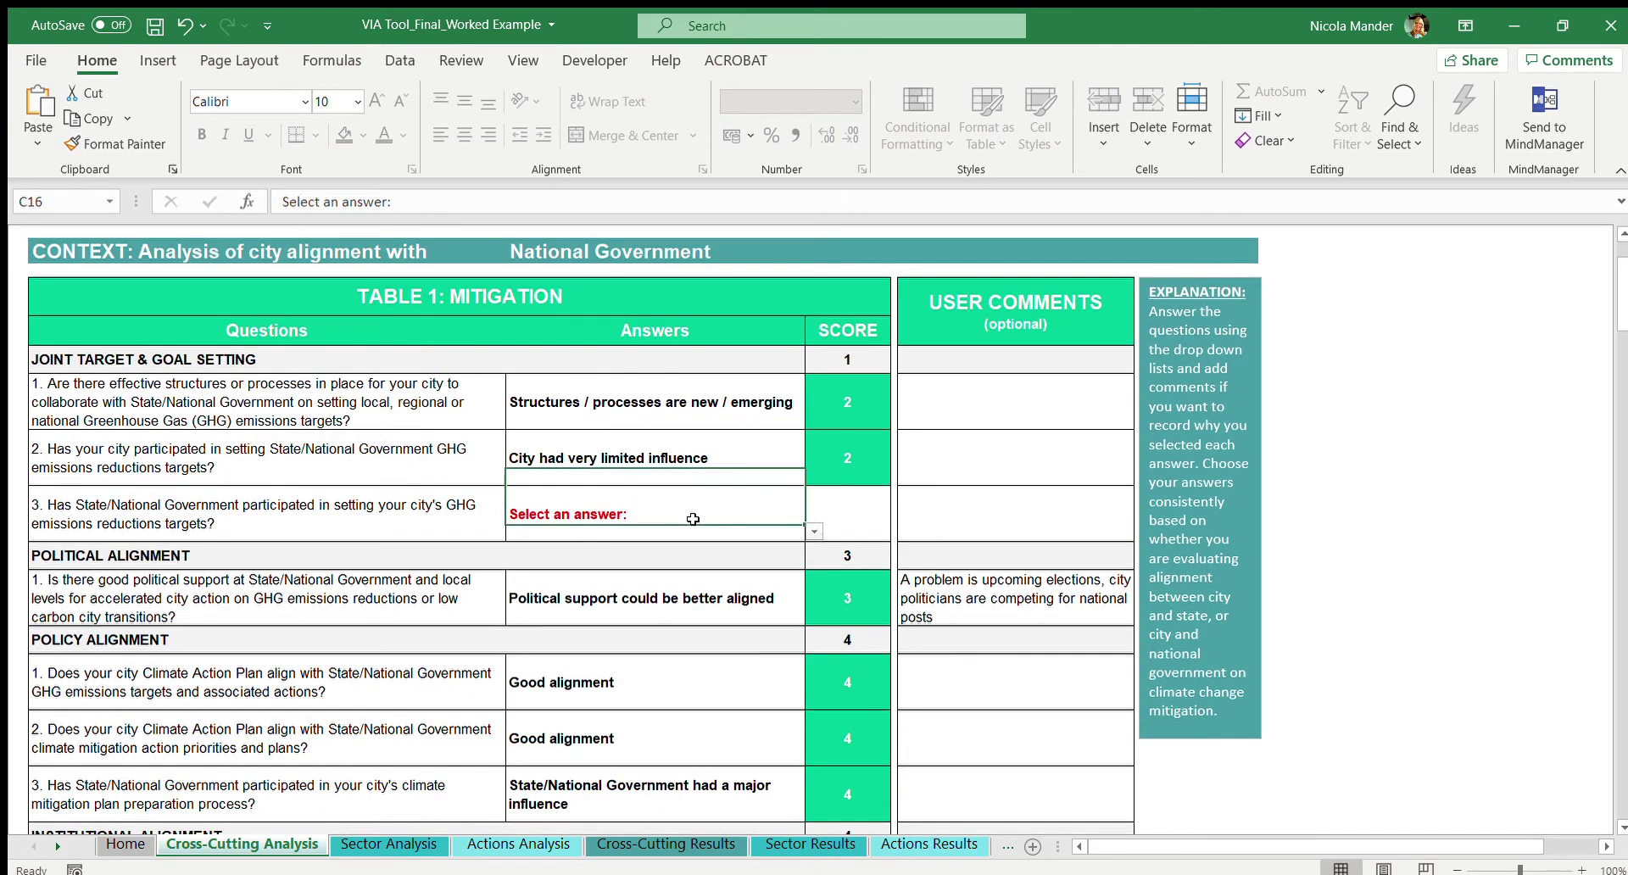
click(750, 581)
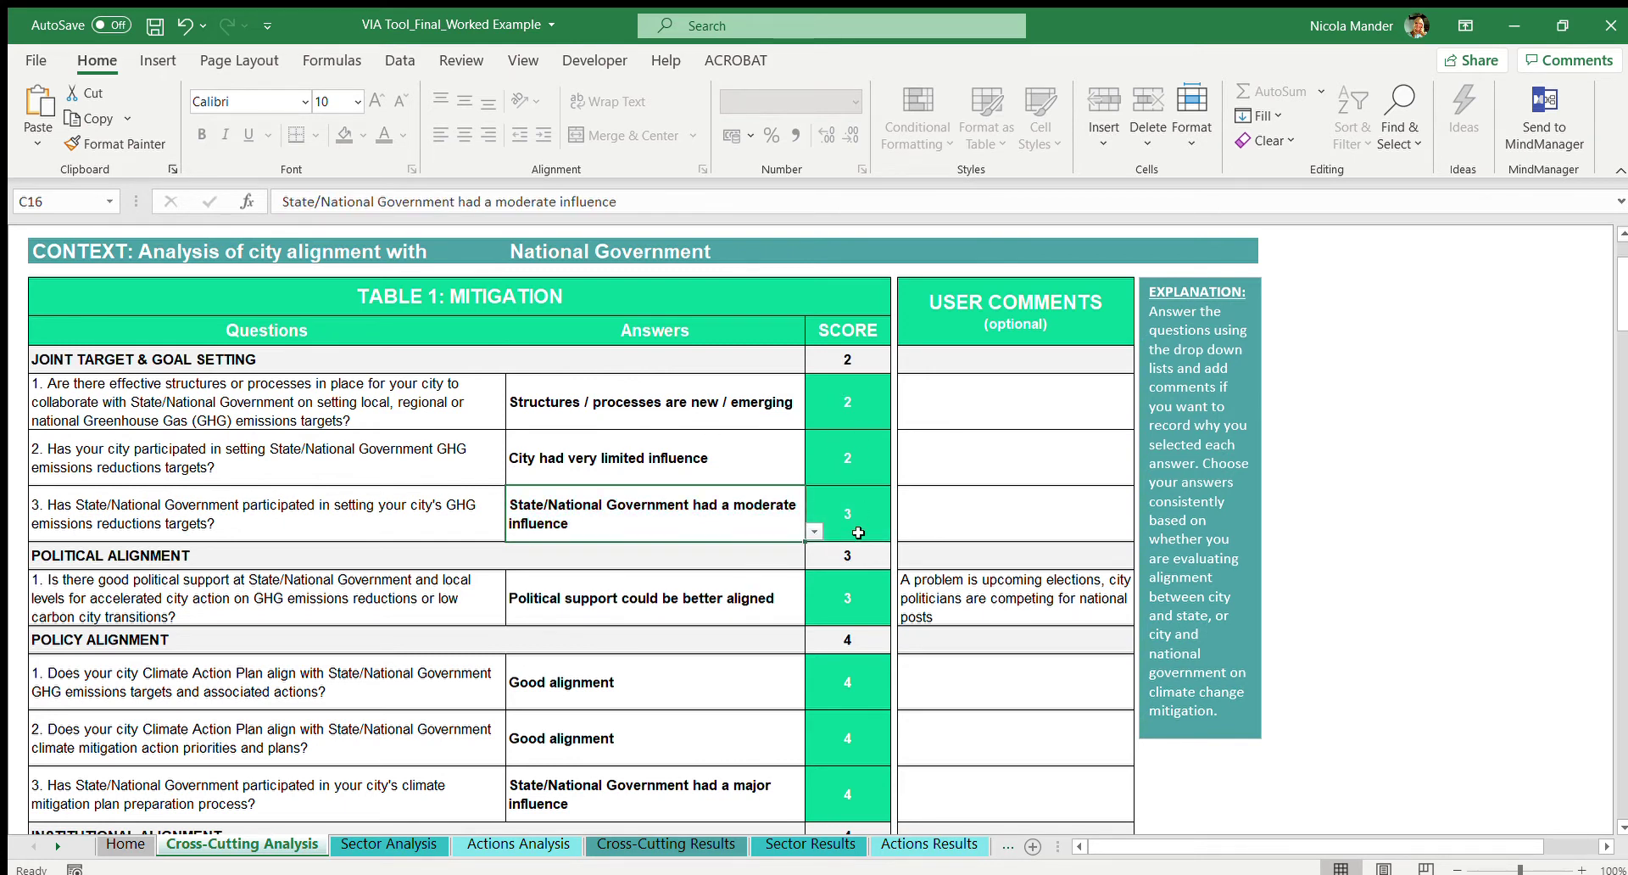
- Add the user comment "People did not attend any meetings" for the second mitigation question under Joint Target & Goal Setting
click(1019, 458)
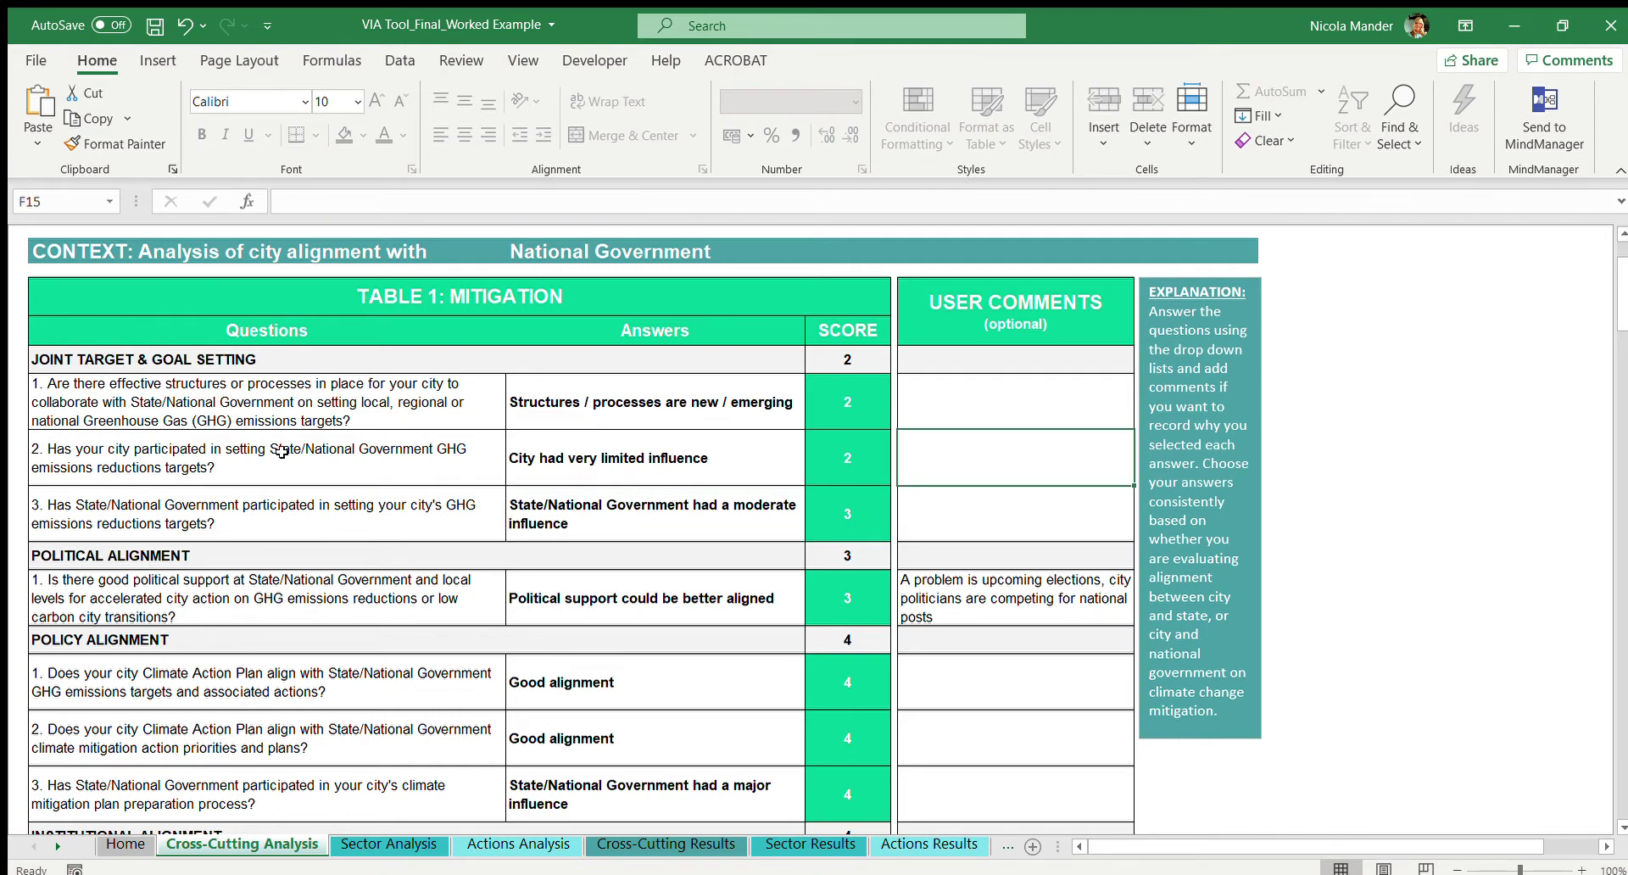
double_click(1017, 467)
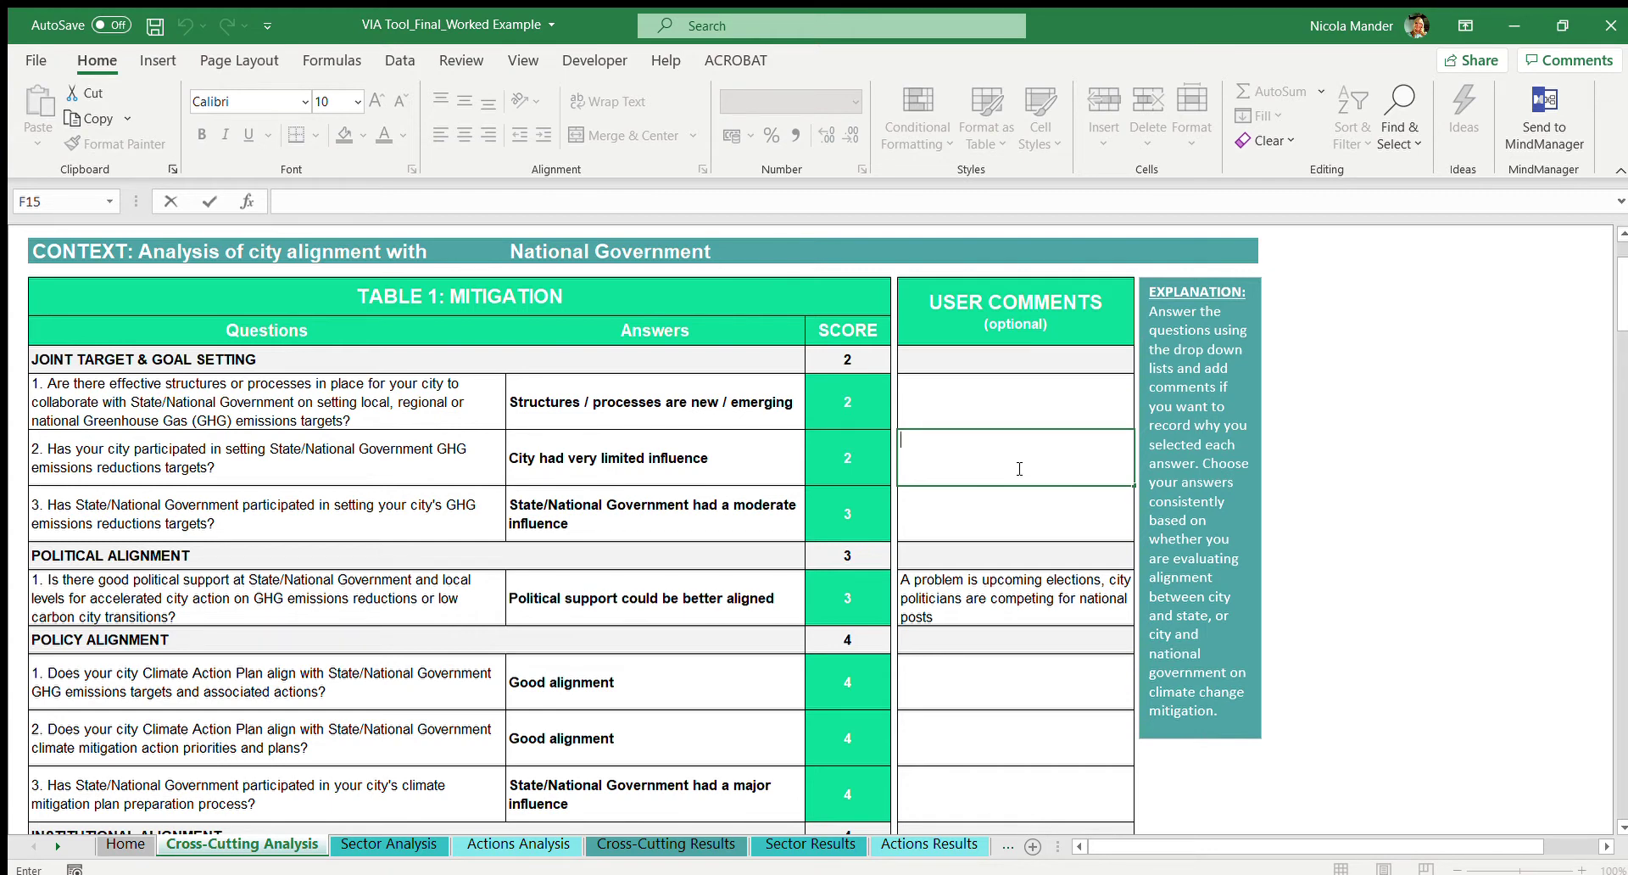
text(eople did not a)
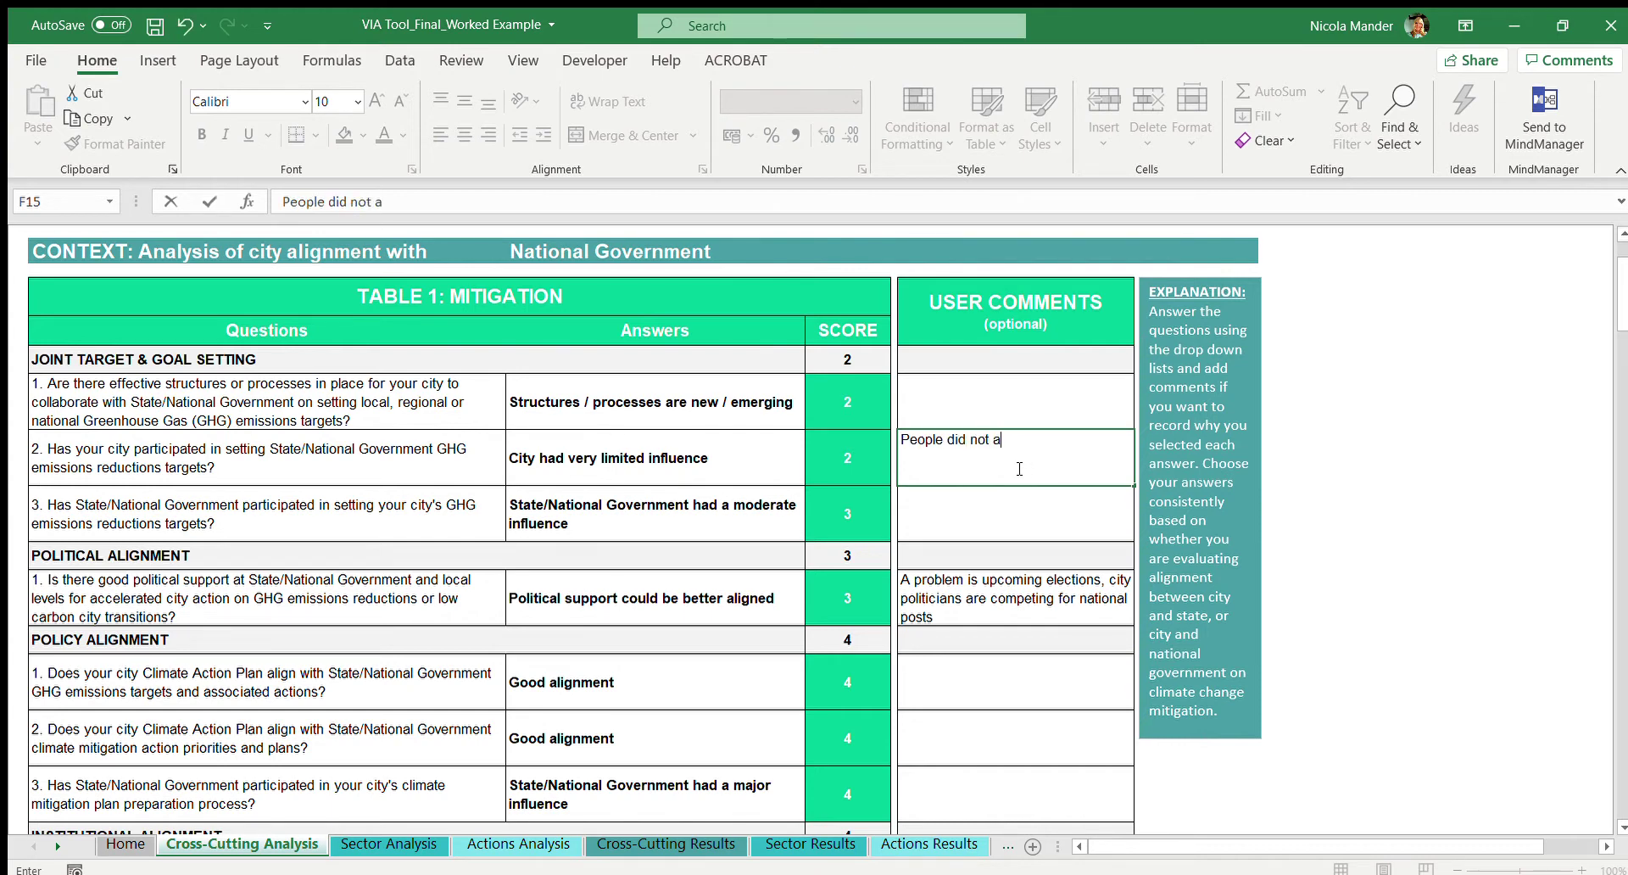
text(ttend any meetings)
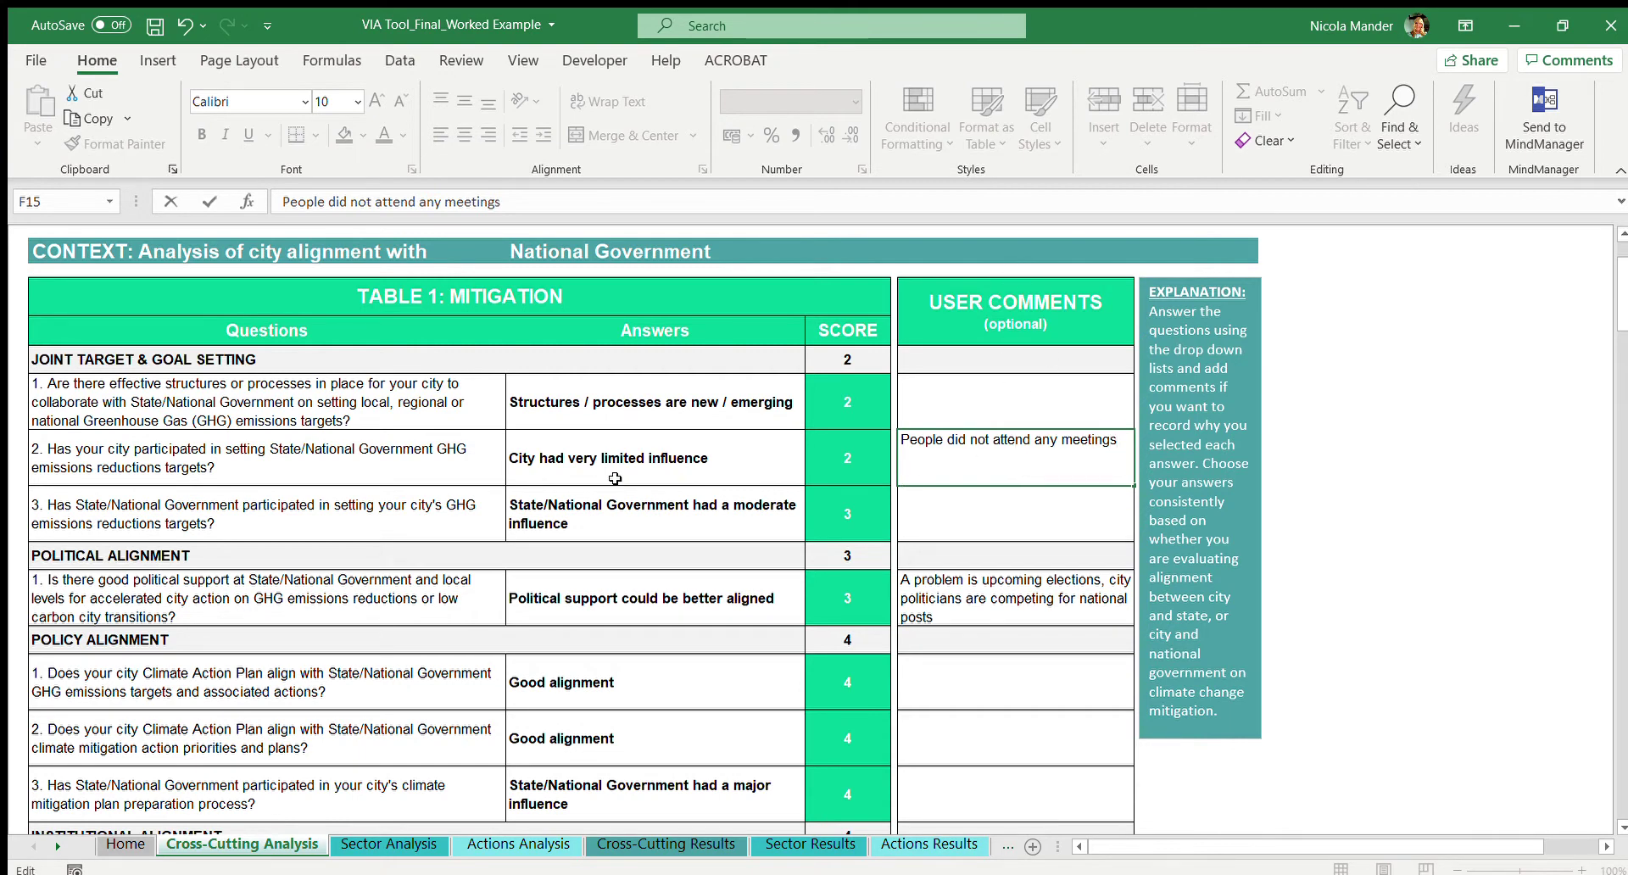
- Review the remaining Table 1 themes and questions, and return to the government context above the table, closing the comment entry
scroll(615, 478, down, 1)
scroll(383, 396, down, 4)
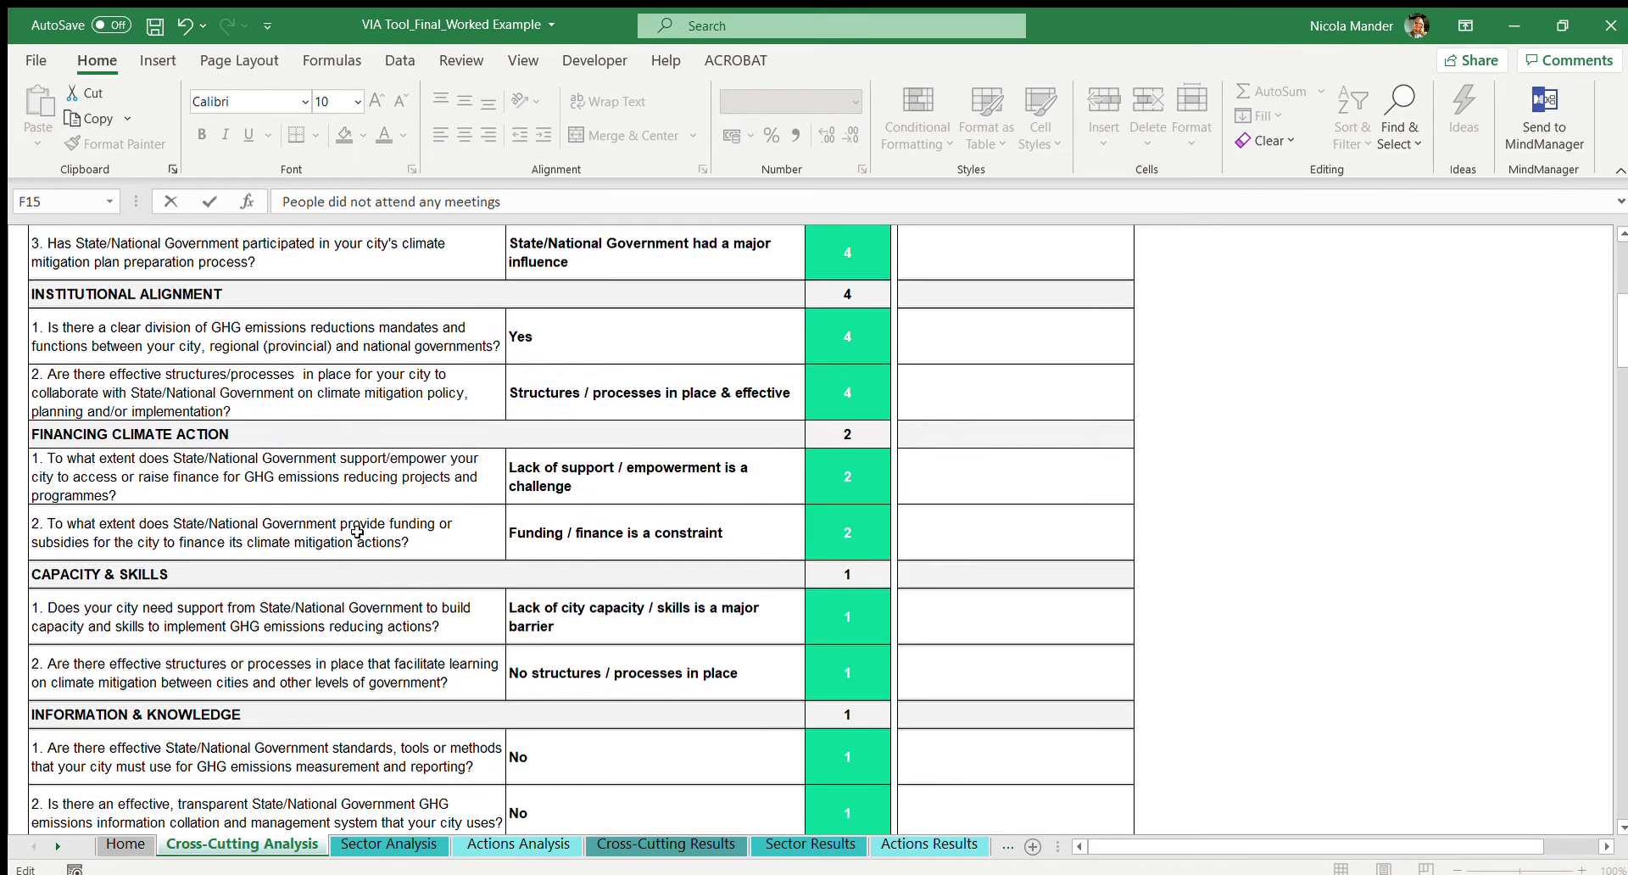
scroll(360, 612, down, 2)
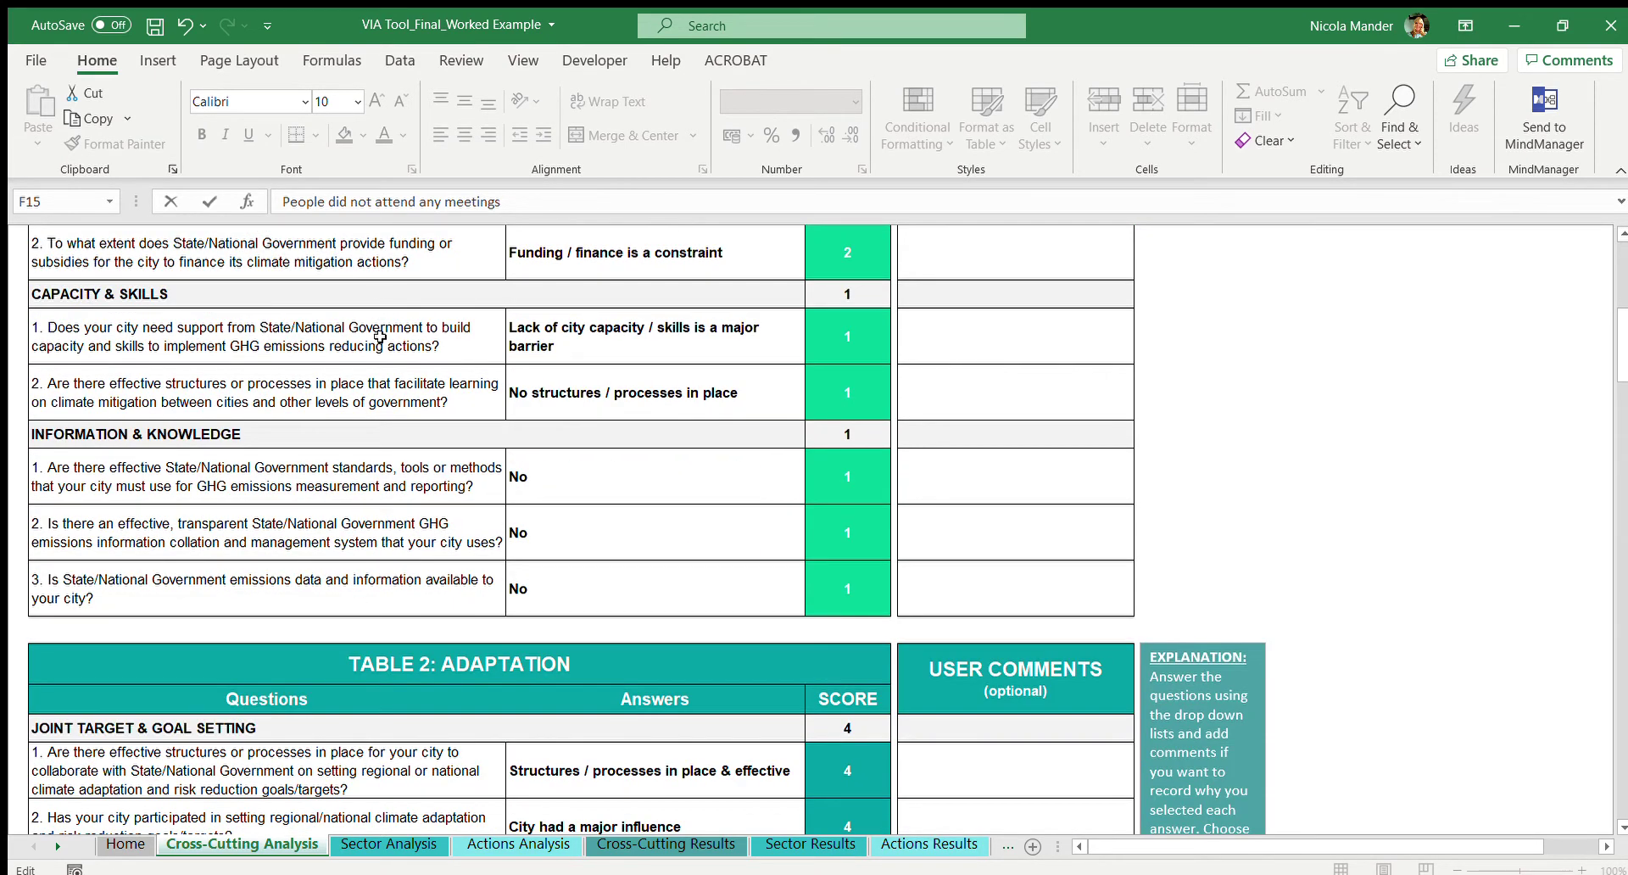
scroll(380, 348, up, 4)
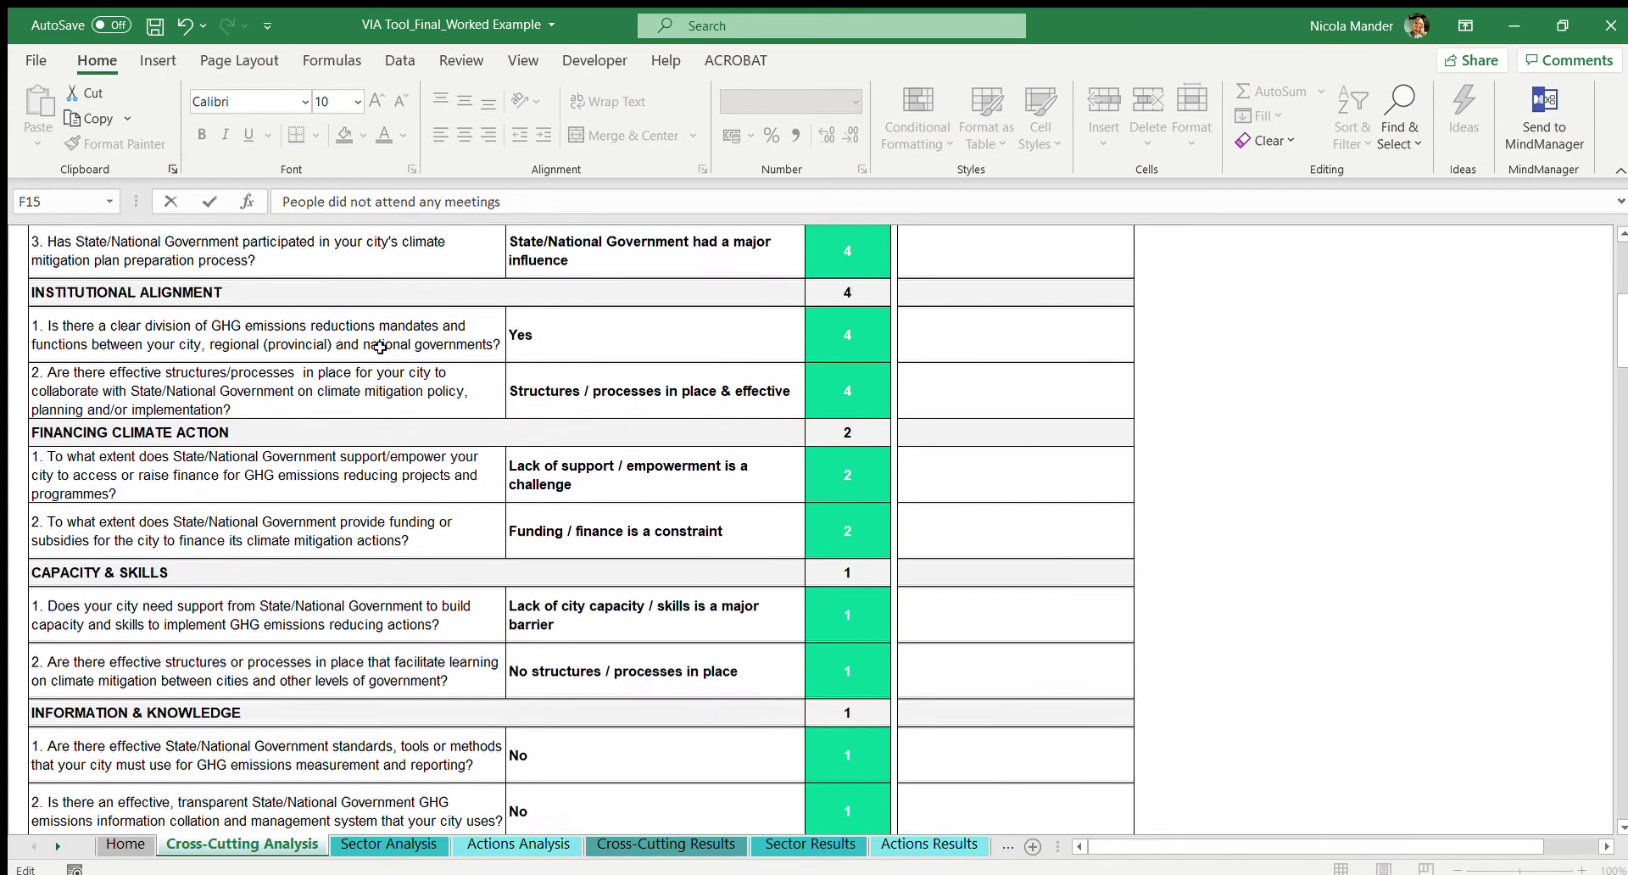
scroll(380, 348, up, 4)
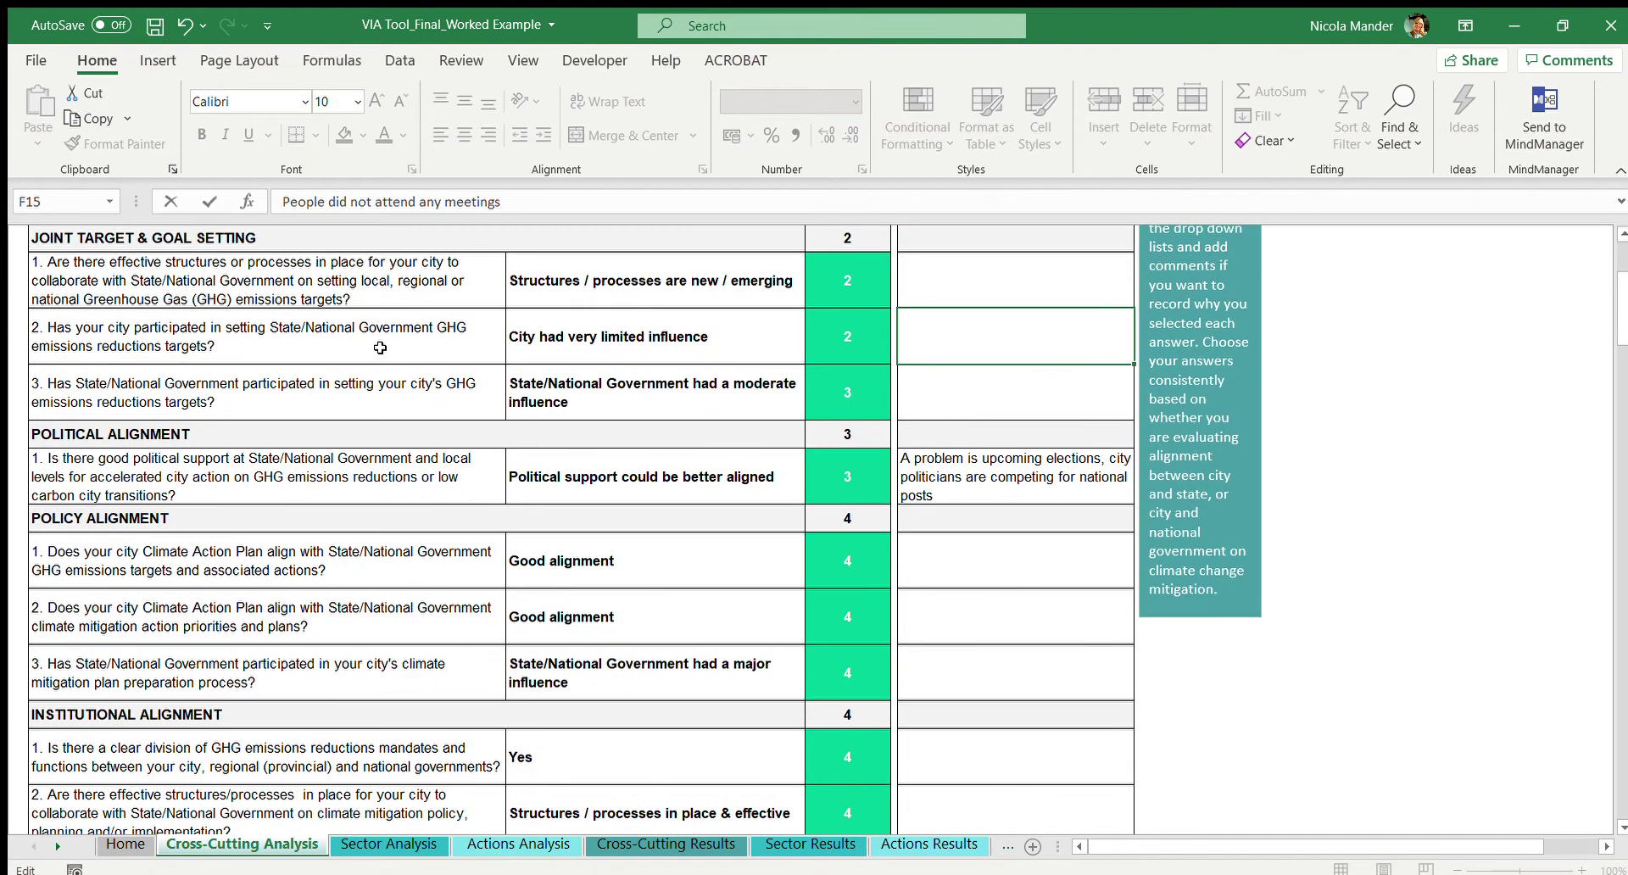
scroll(432, 399, up, 3)
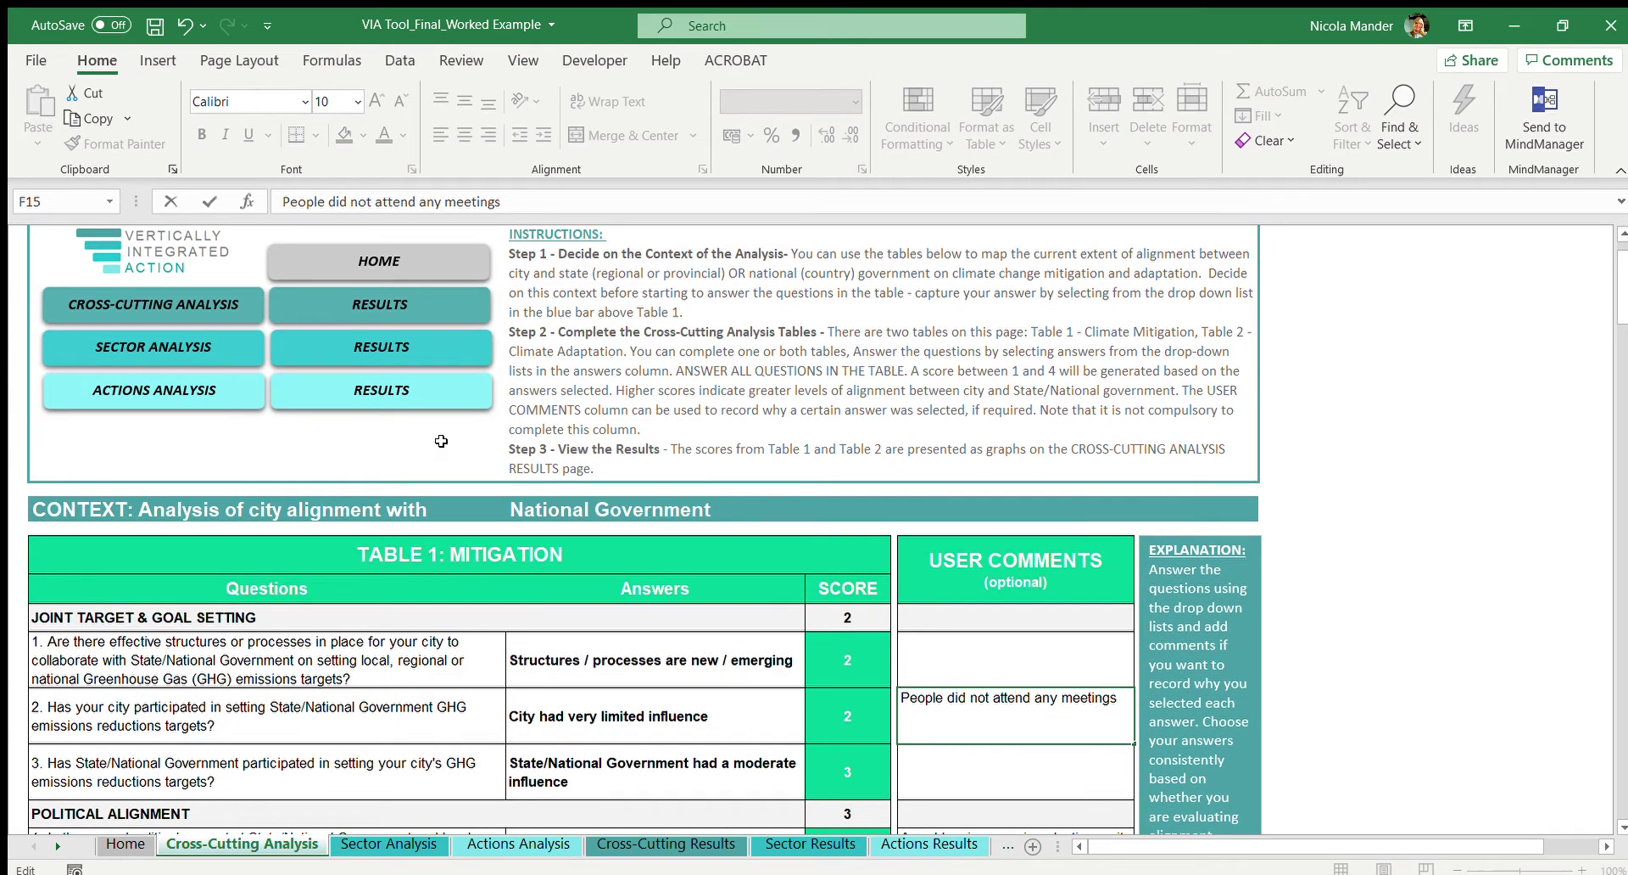
click(556, 513)
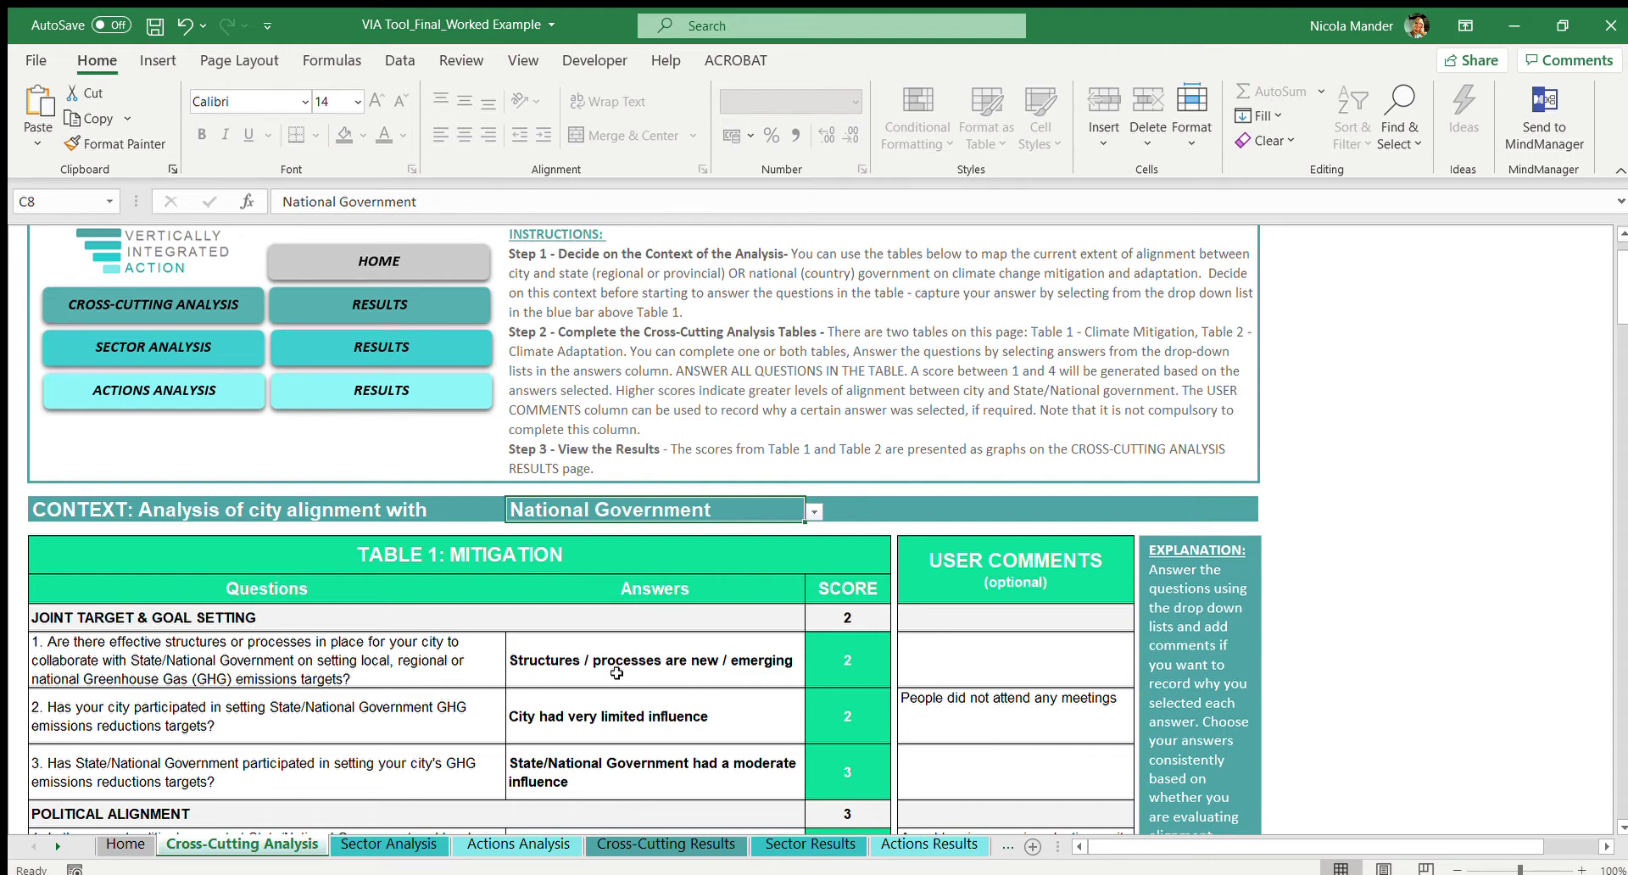
- Review the answers and scores of Table 1: Mitigation and the matching questions of Table 2: Adaptation
scroll(601, 293, up, 1)
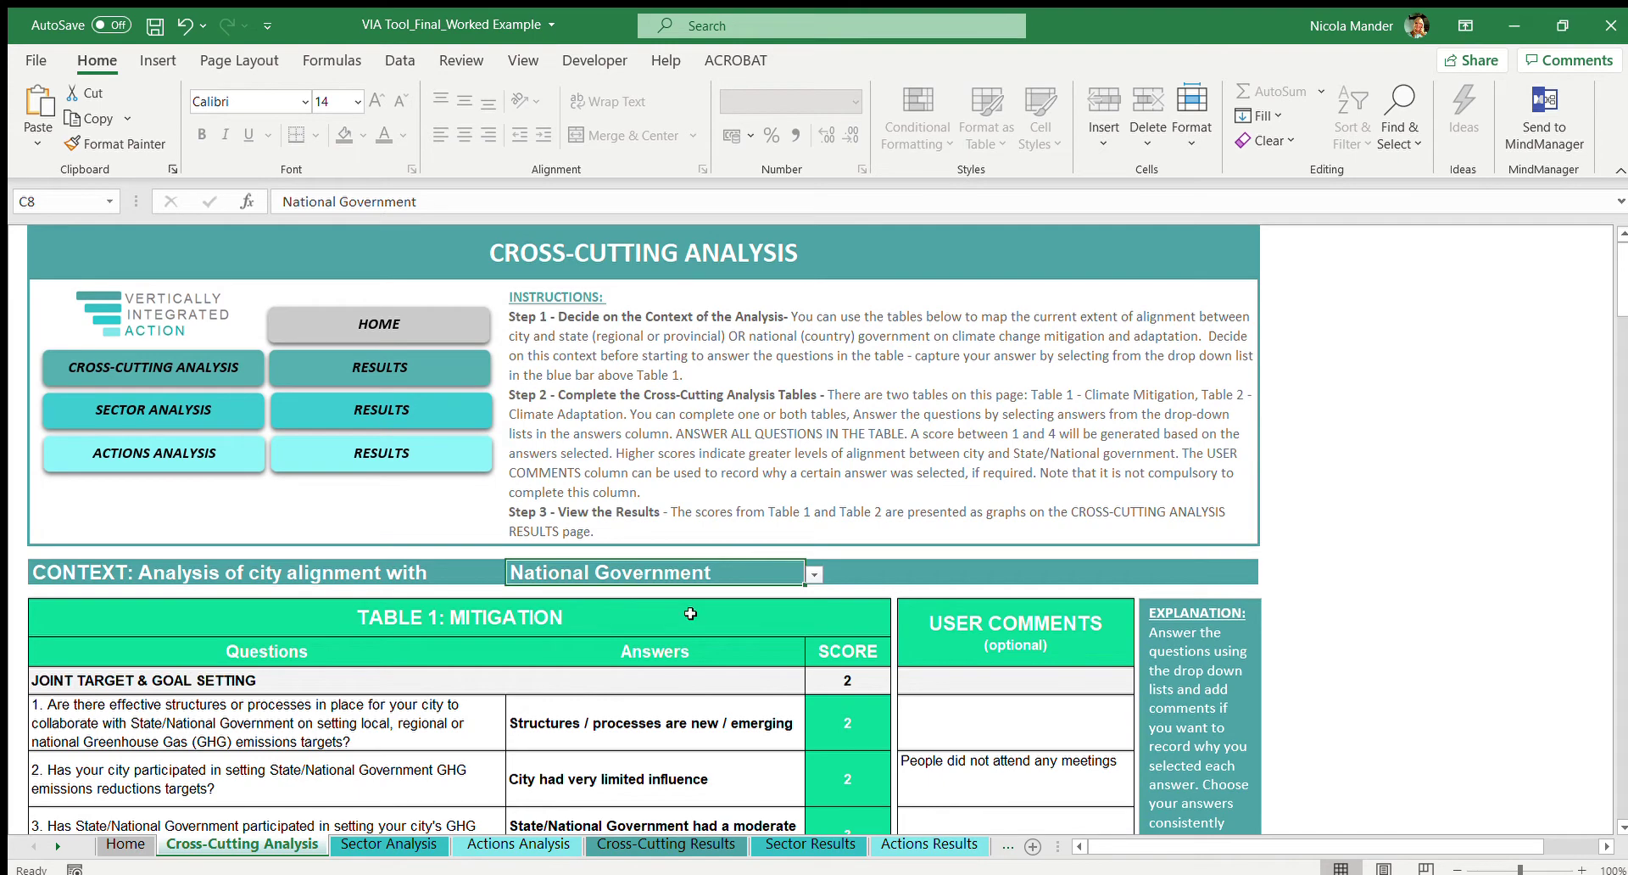
scroll(691, 613, down, 5)
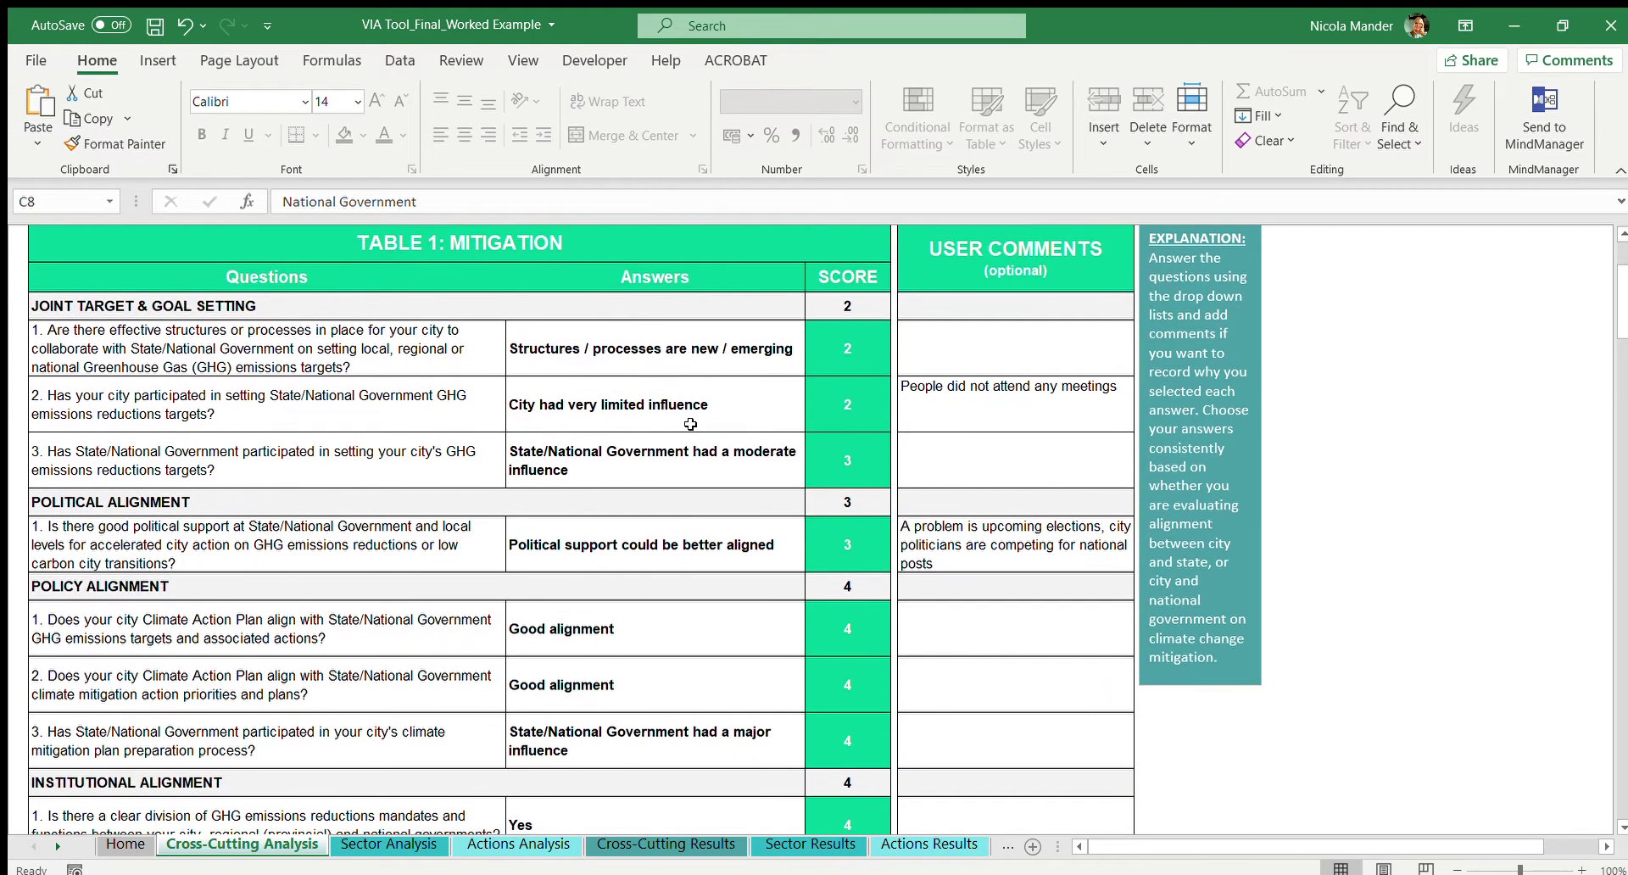
scroll(687, 486, down, 1)
scroll(680, 489, down, 2)
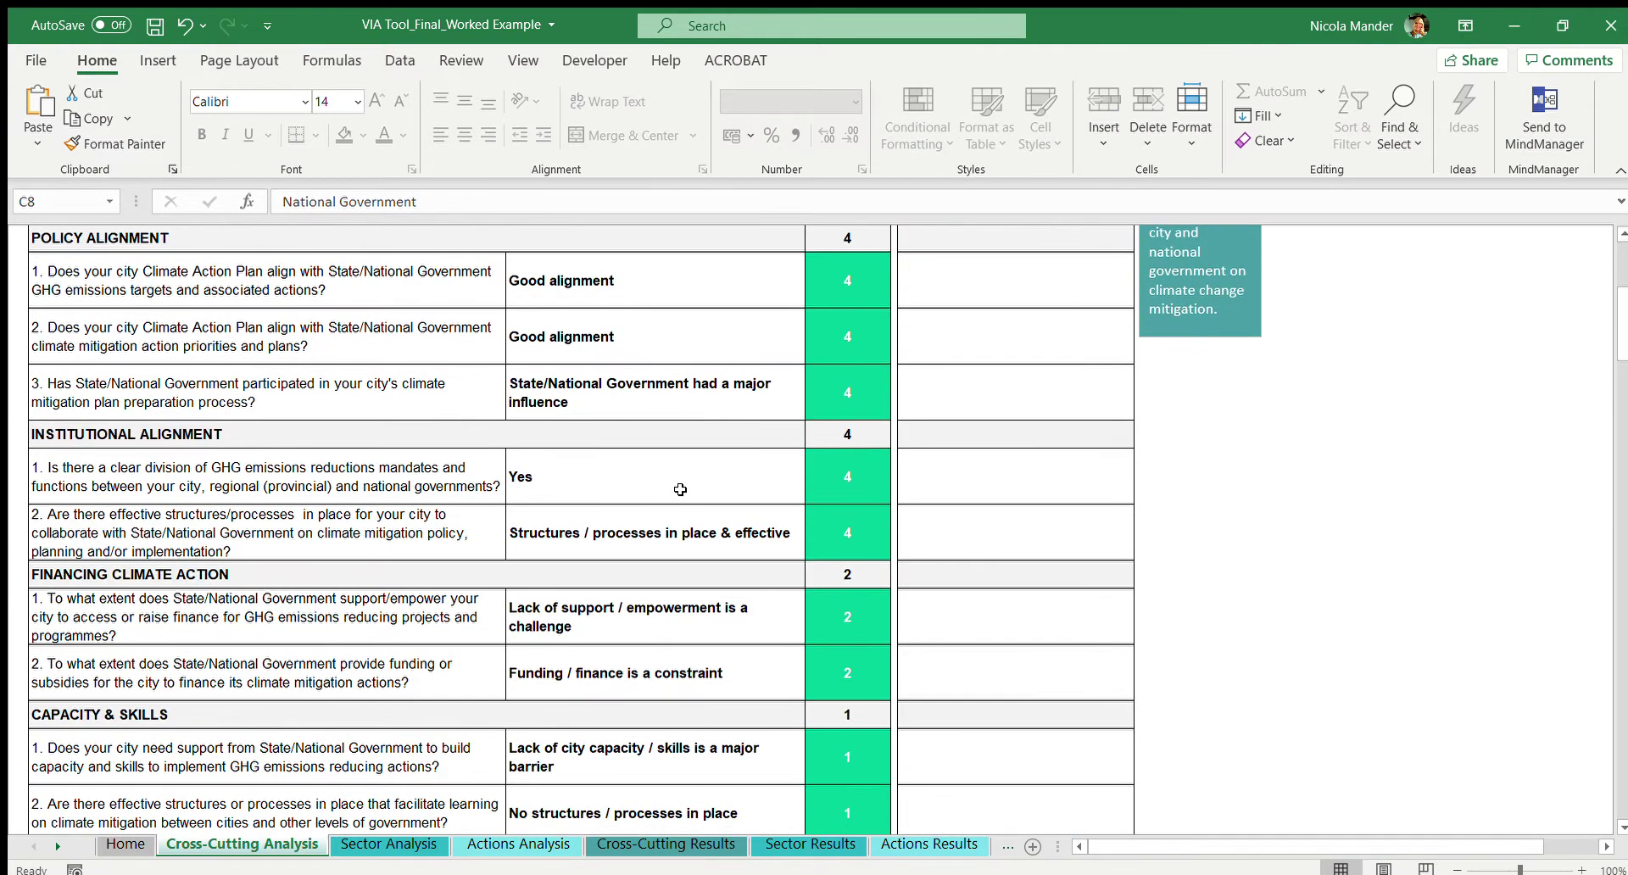
scroll(676, 482, down, 6)
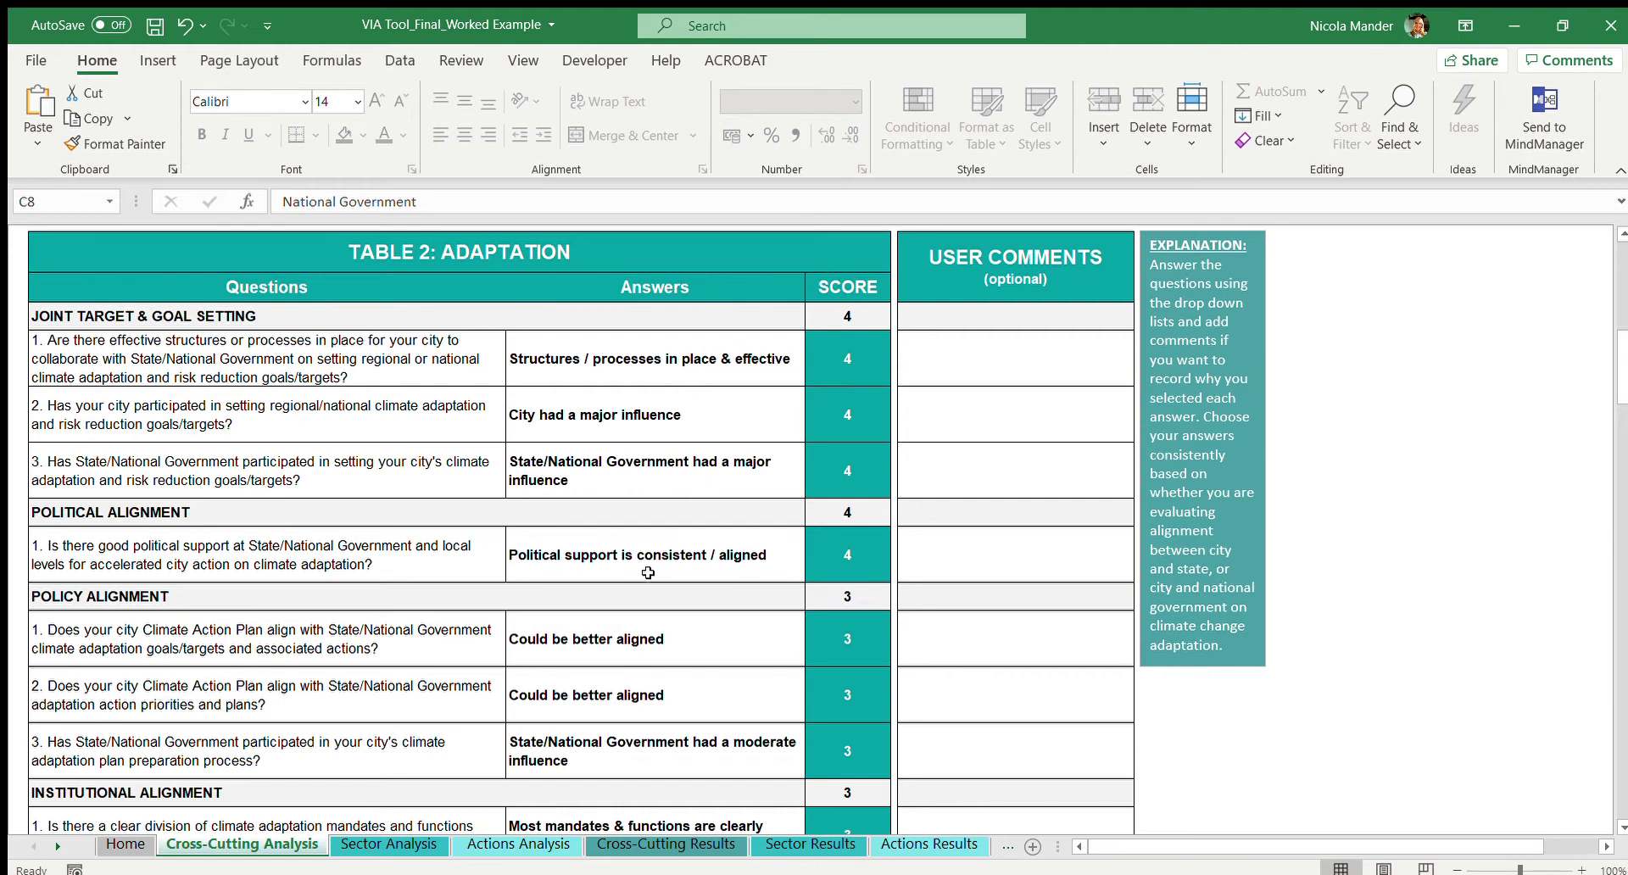
scroll(648, 573, down, 2)
scroll(647, 574, down, 3)
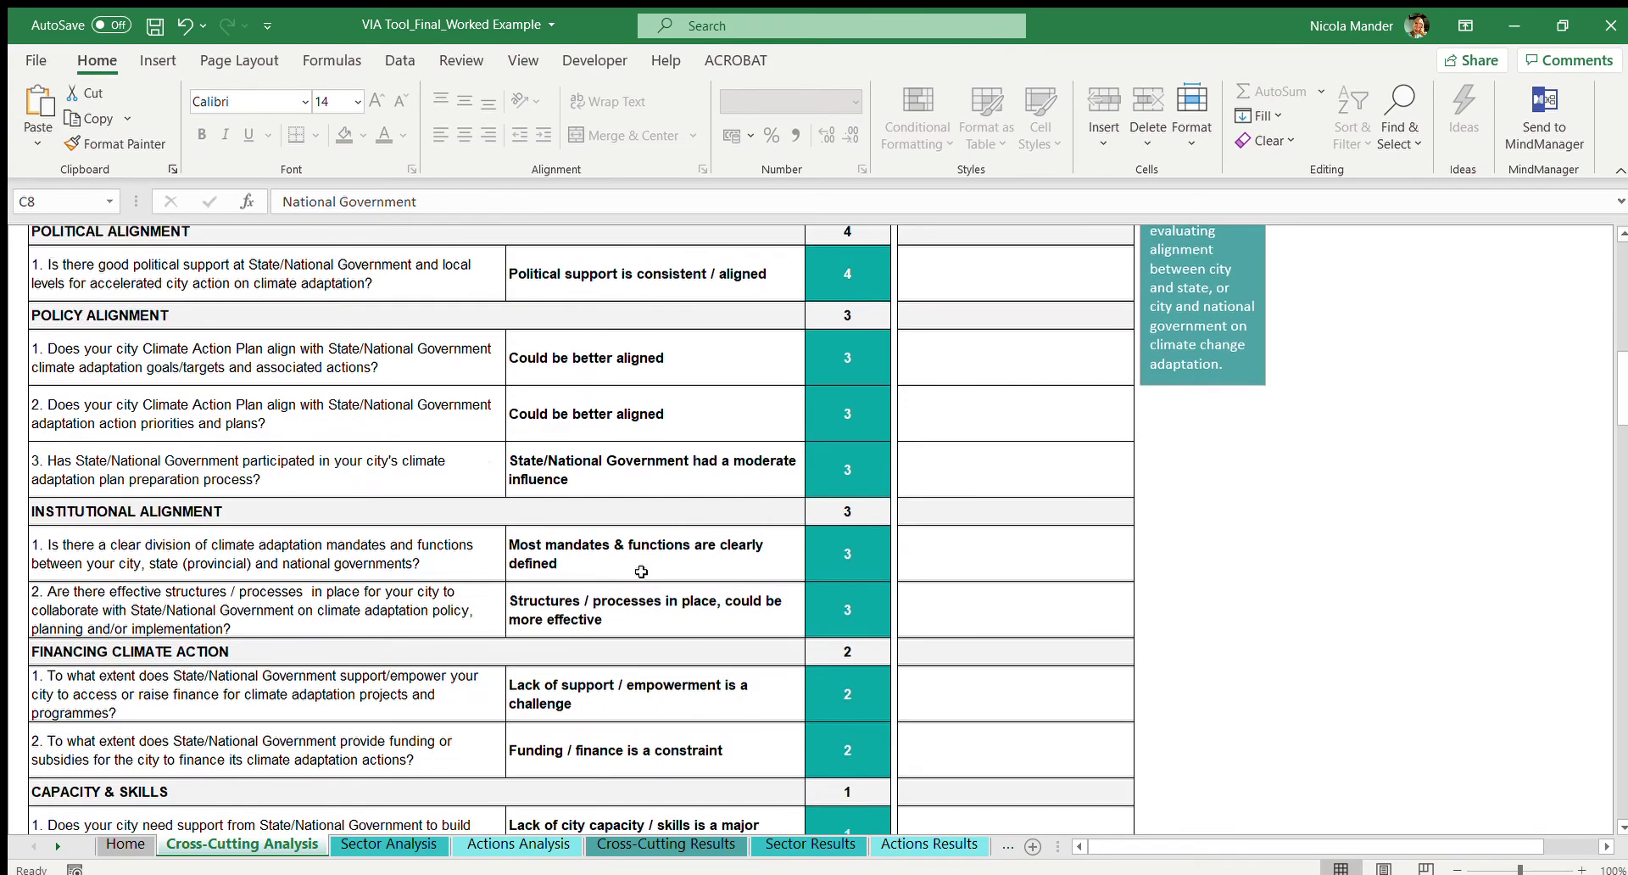
scroll(632, 560, up, 3)
scroll(629, 554, down, 3)
scroll(625, 552, up, 7)
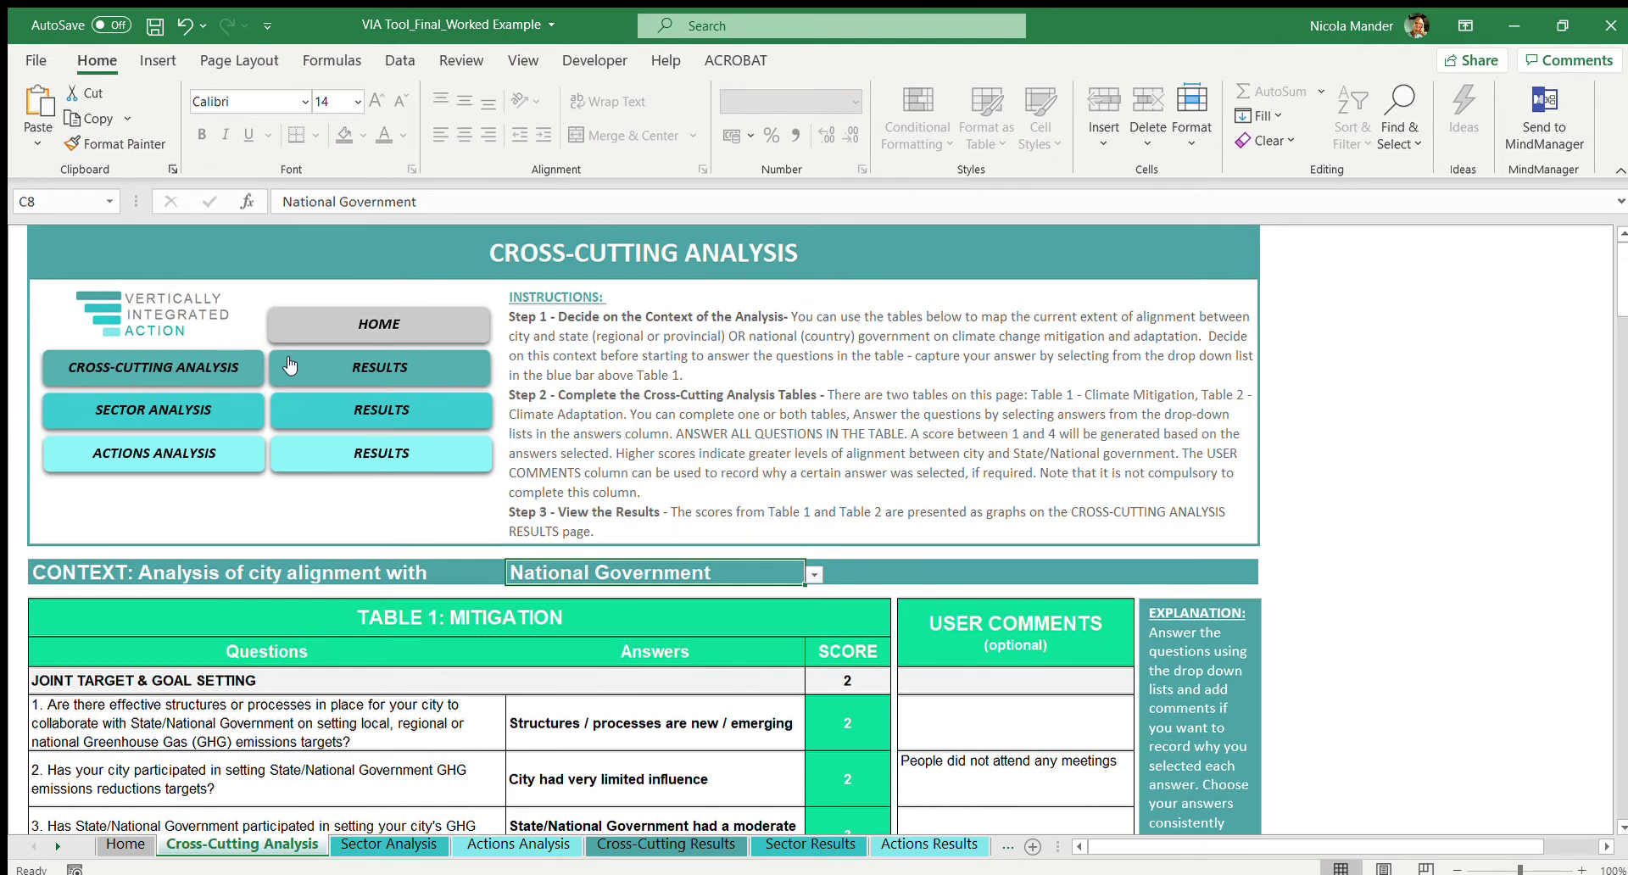
- Open the Cross-Cutting Analysis results and examine the climate mitigation and climate adaptation radar graphs
click(380, 367)
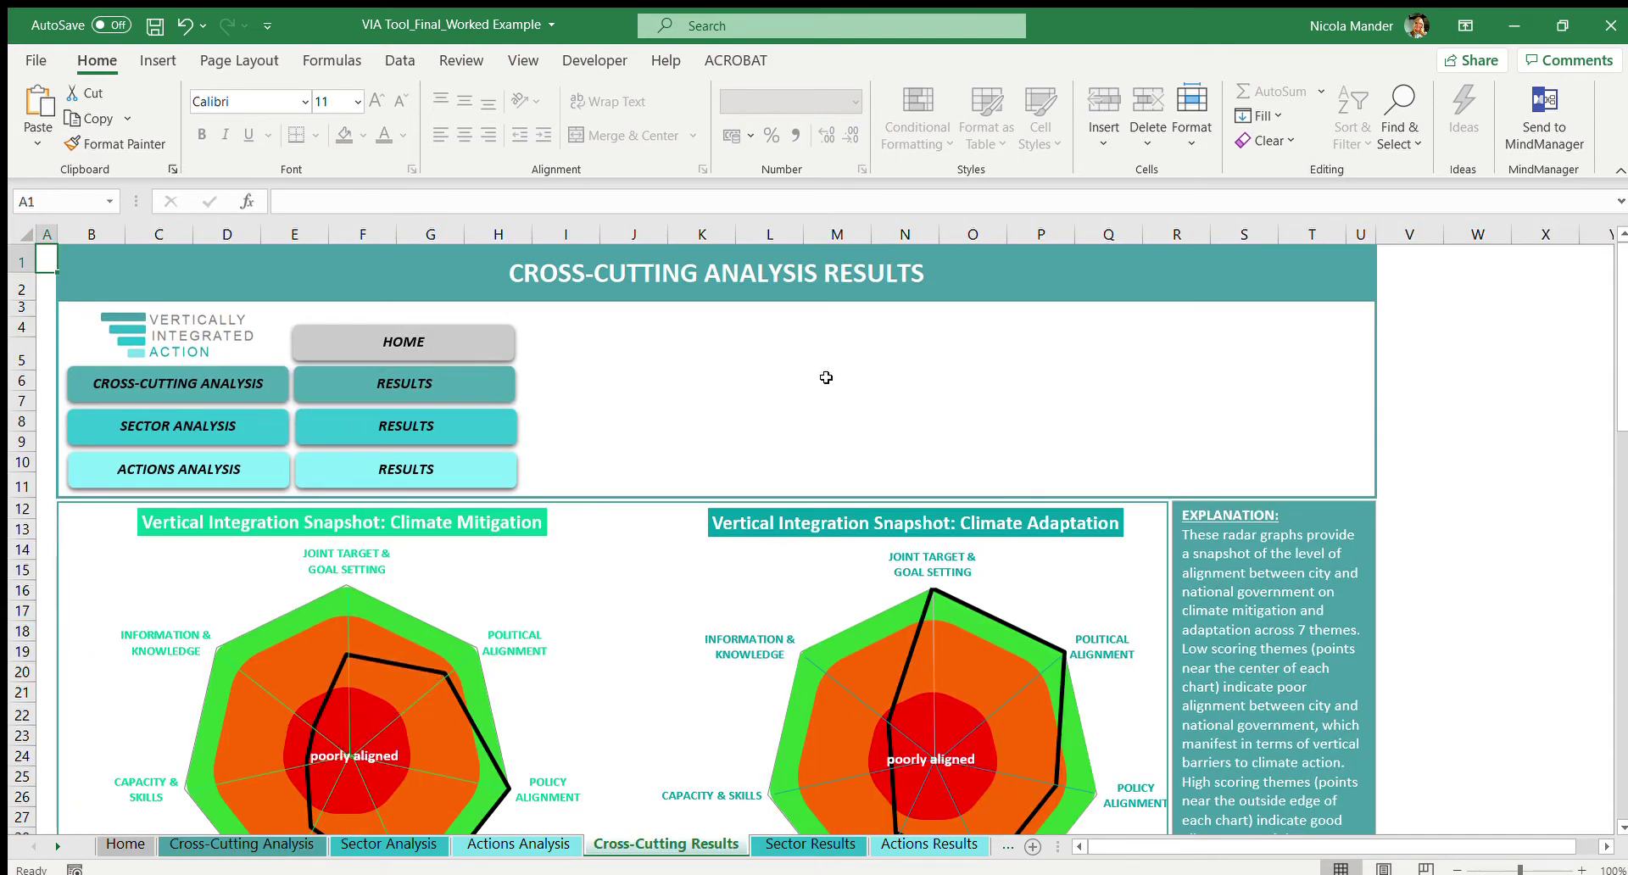
scroll(826, 378, down, 2)
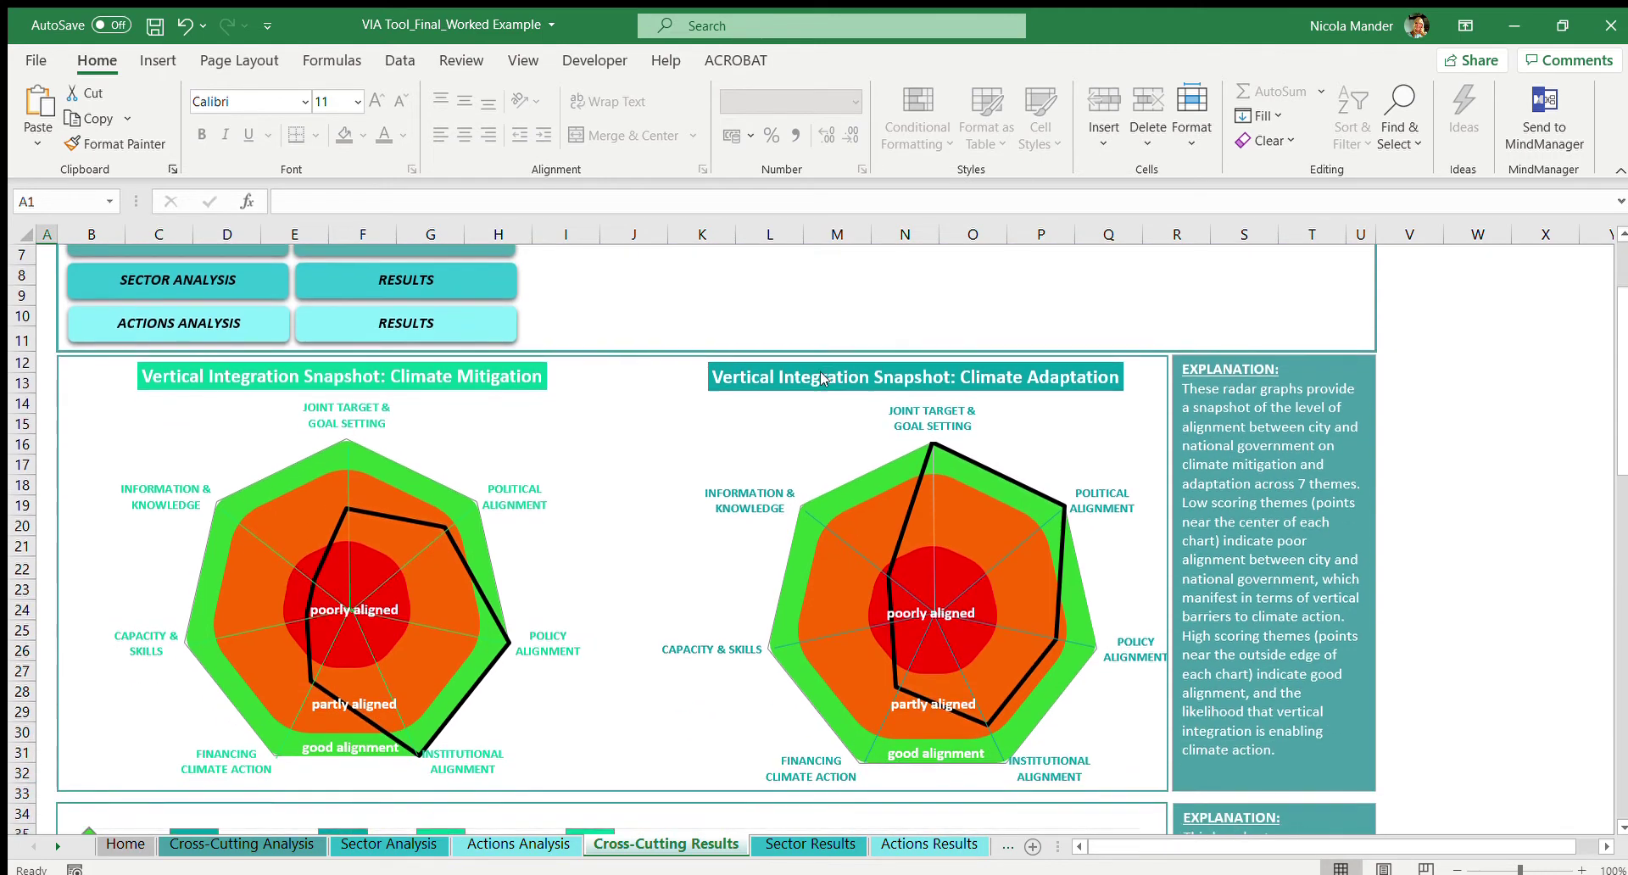